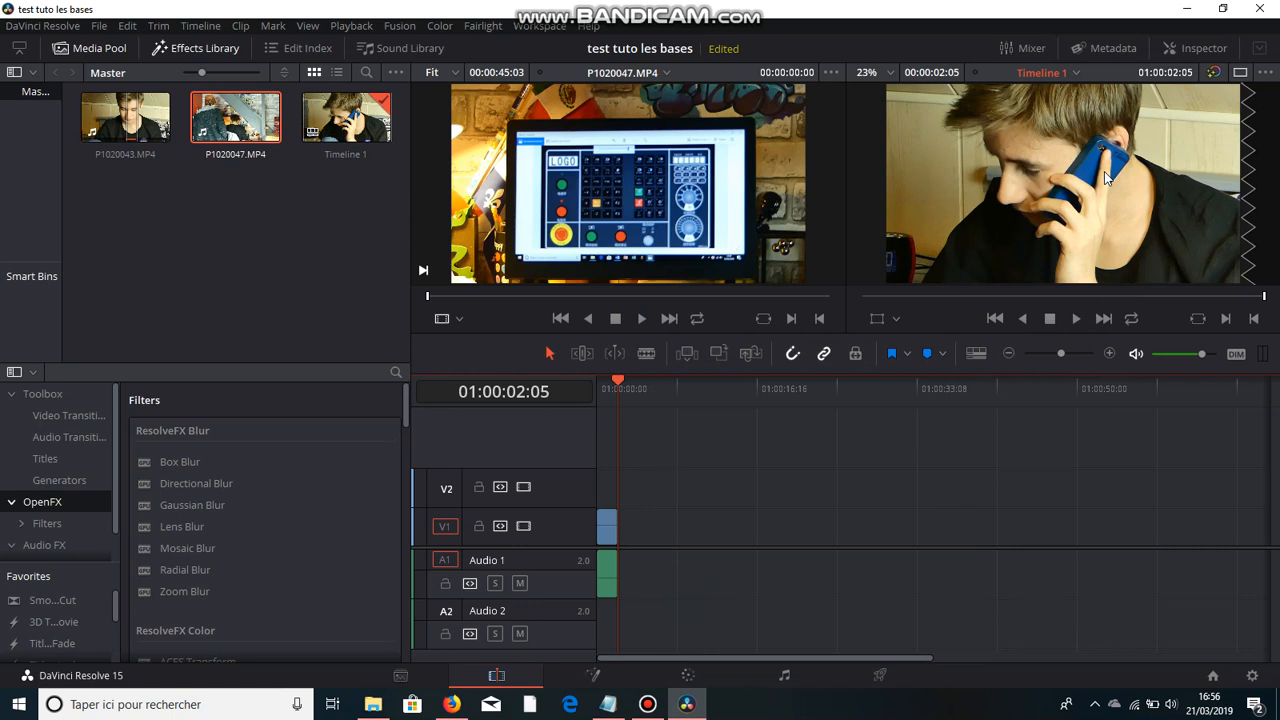
- Zoom in on the timeline and move the playhead within the P1020043.MP4 clip to 01:00:01:22
click(1109, 353)
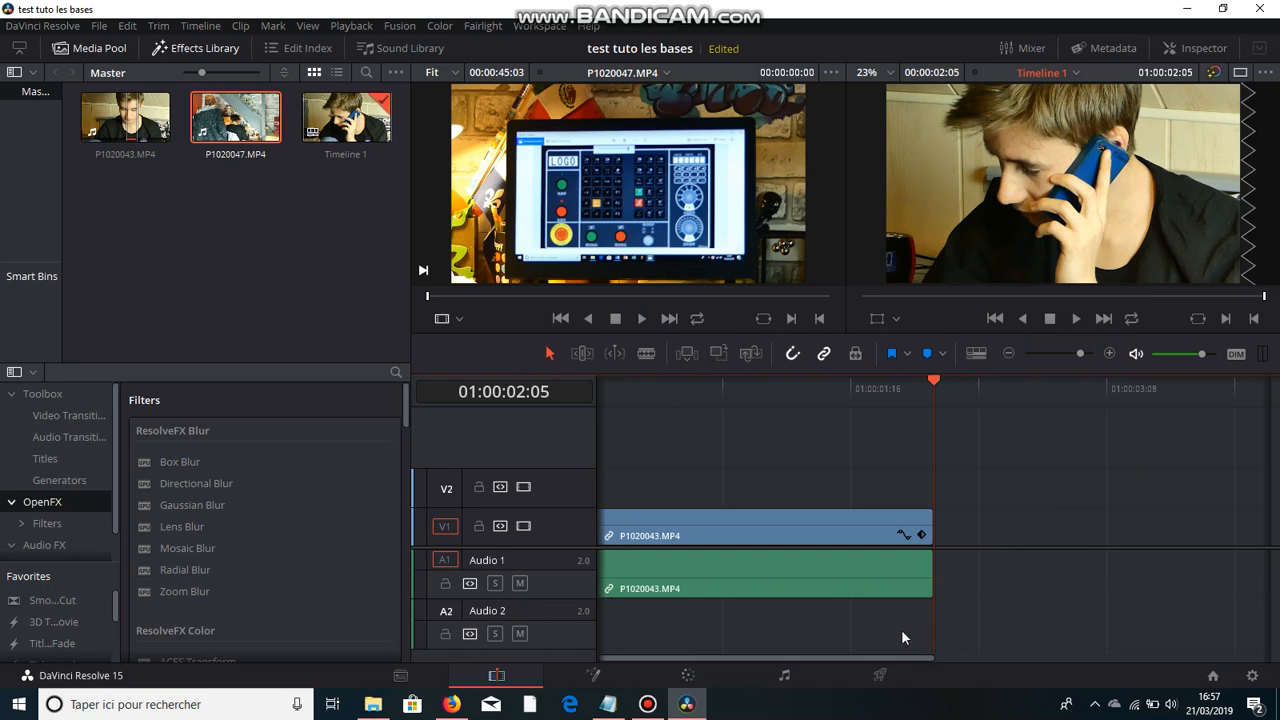
drag(894, 656, 875, 652)
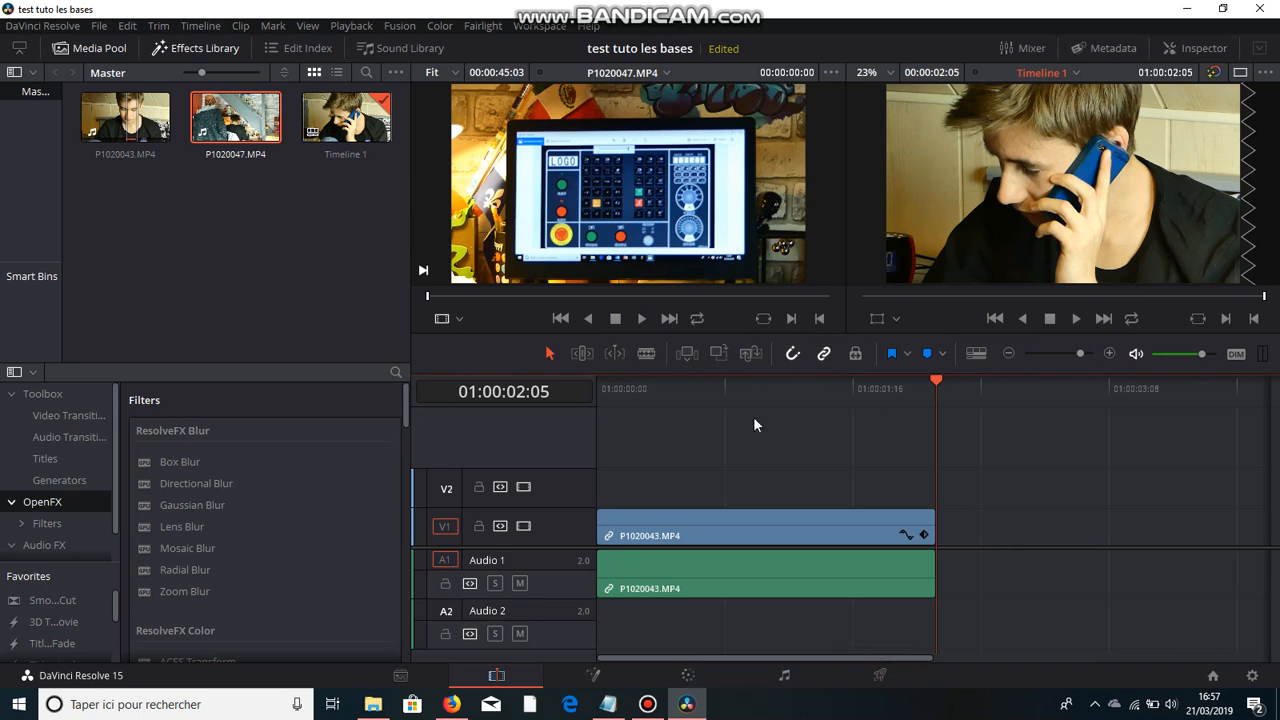
drag(684, 398, 801, 426)
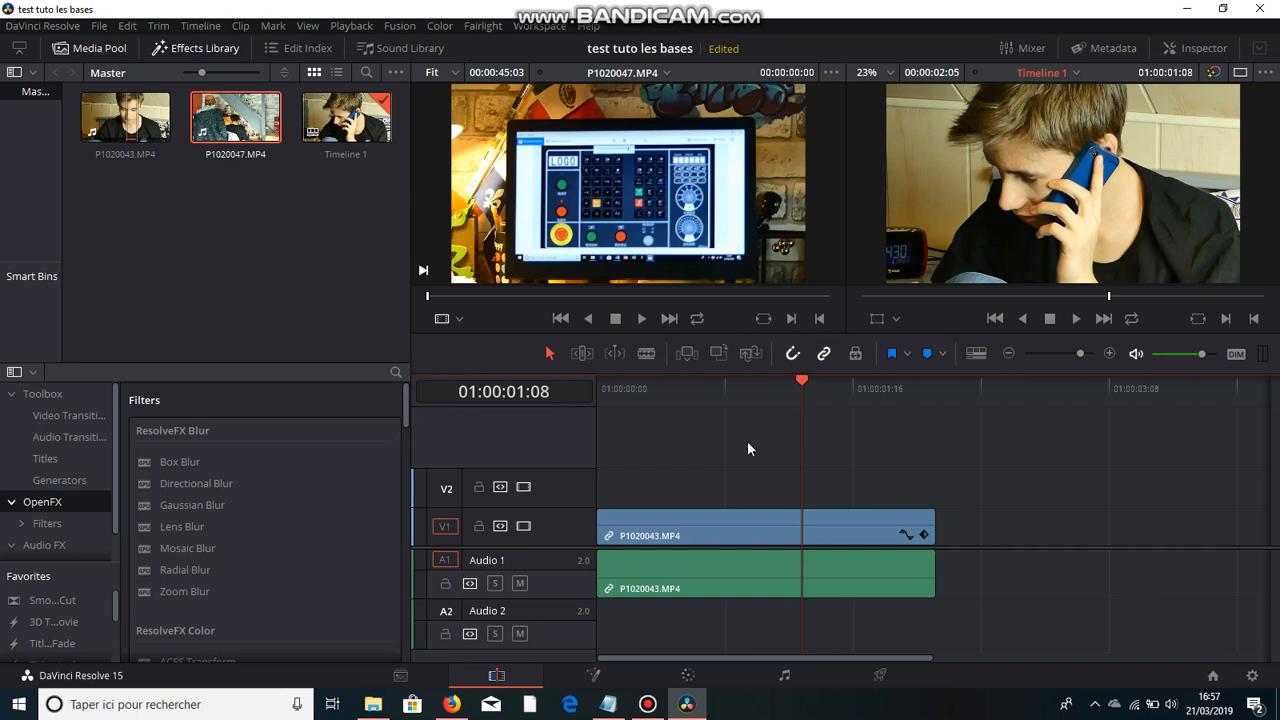
drag(724, 446, 756, 555)
drag(697, 467, 724, 584)
click(890, 410)
click(833, 438)
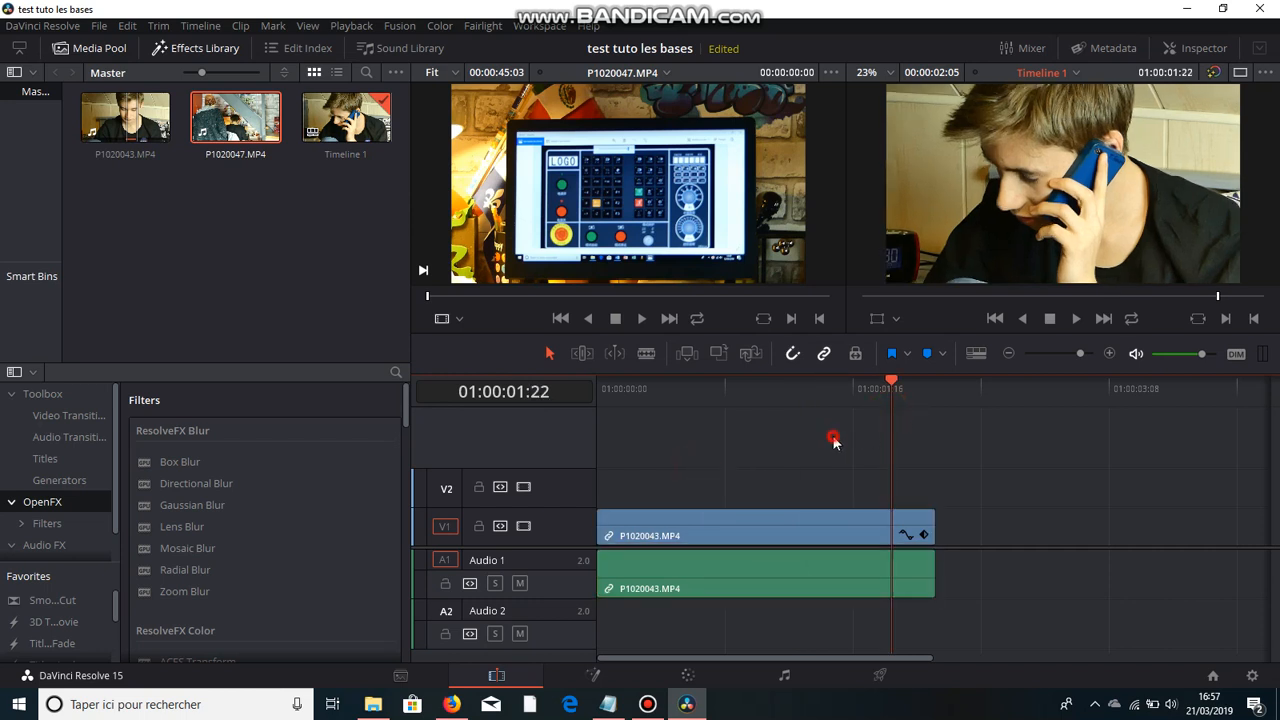
- Enable audio waveforms in the timeline and switch the clip display to filmstrip view
click(975, 356)
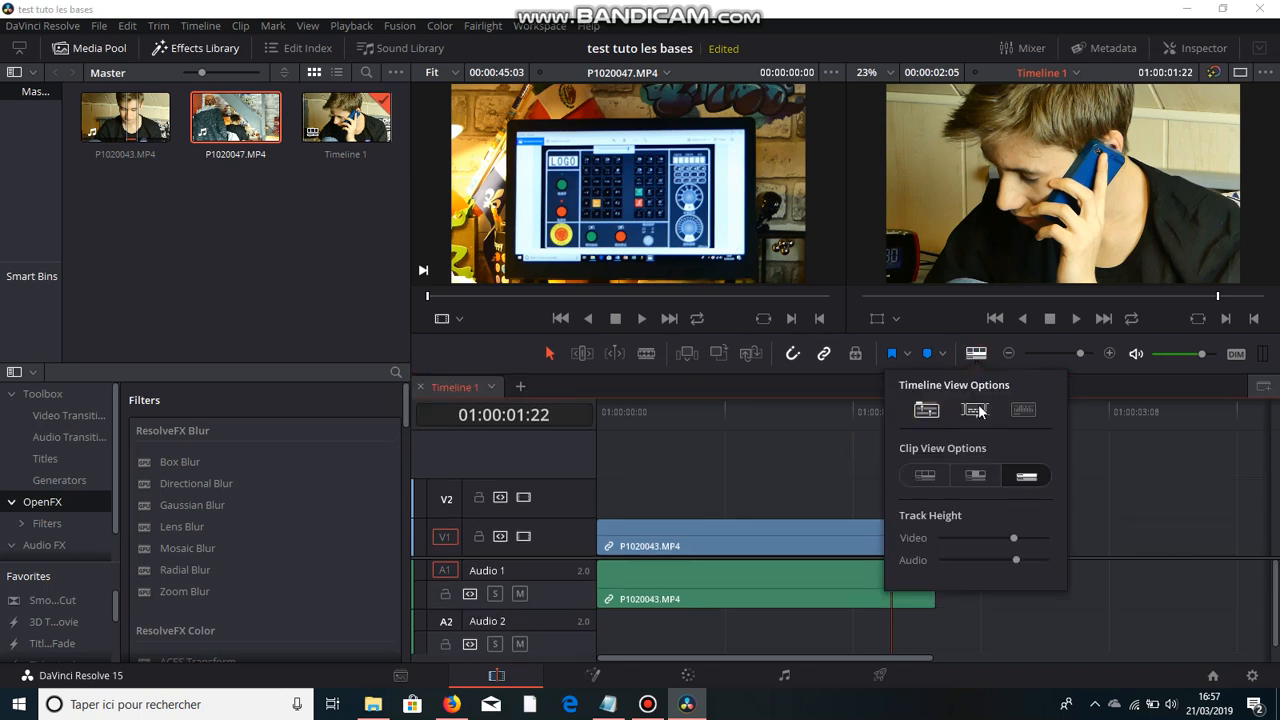
click(927, 410)
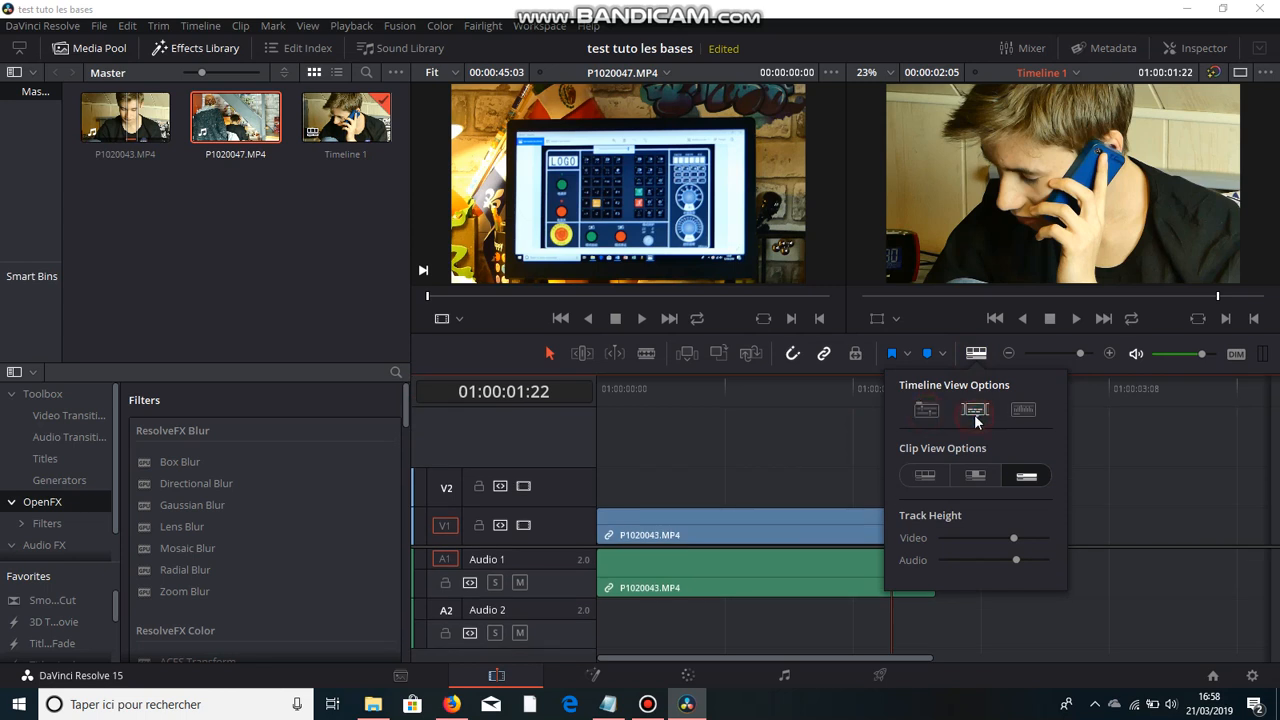
click(1023, 410)
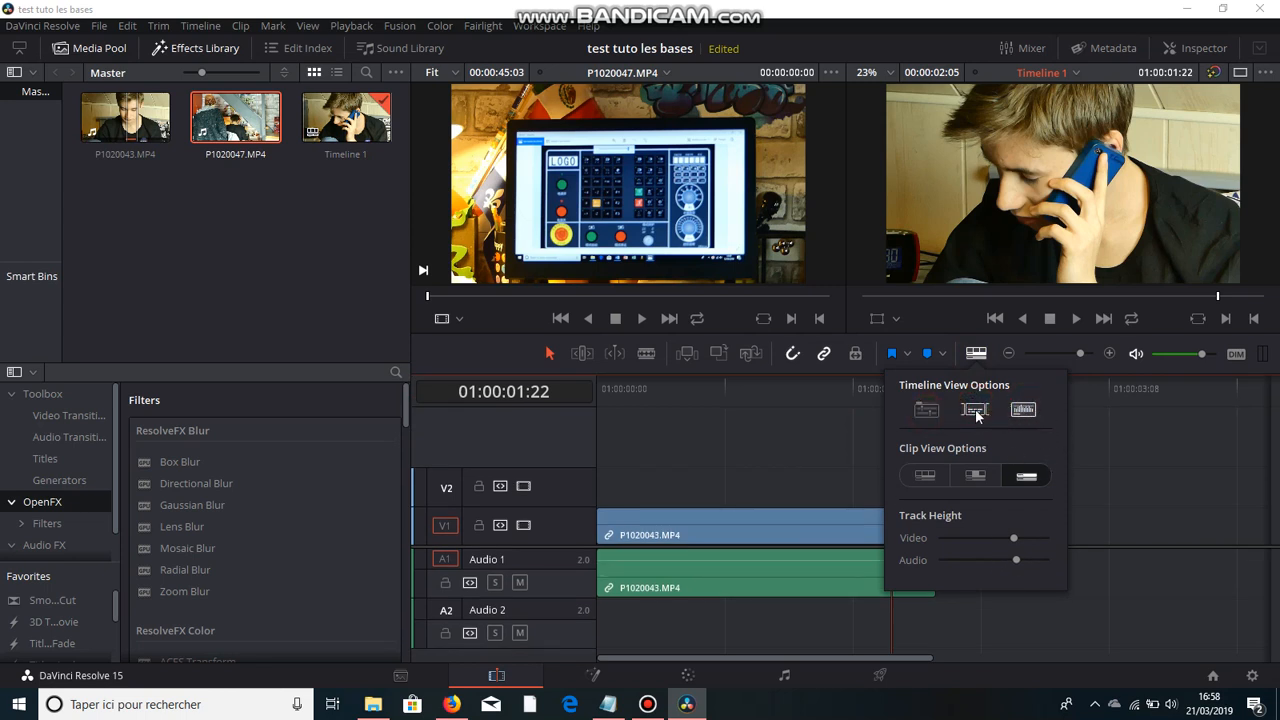
click(960, 478)
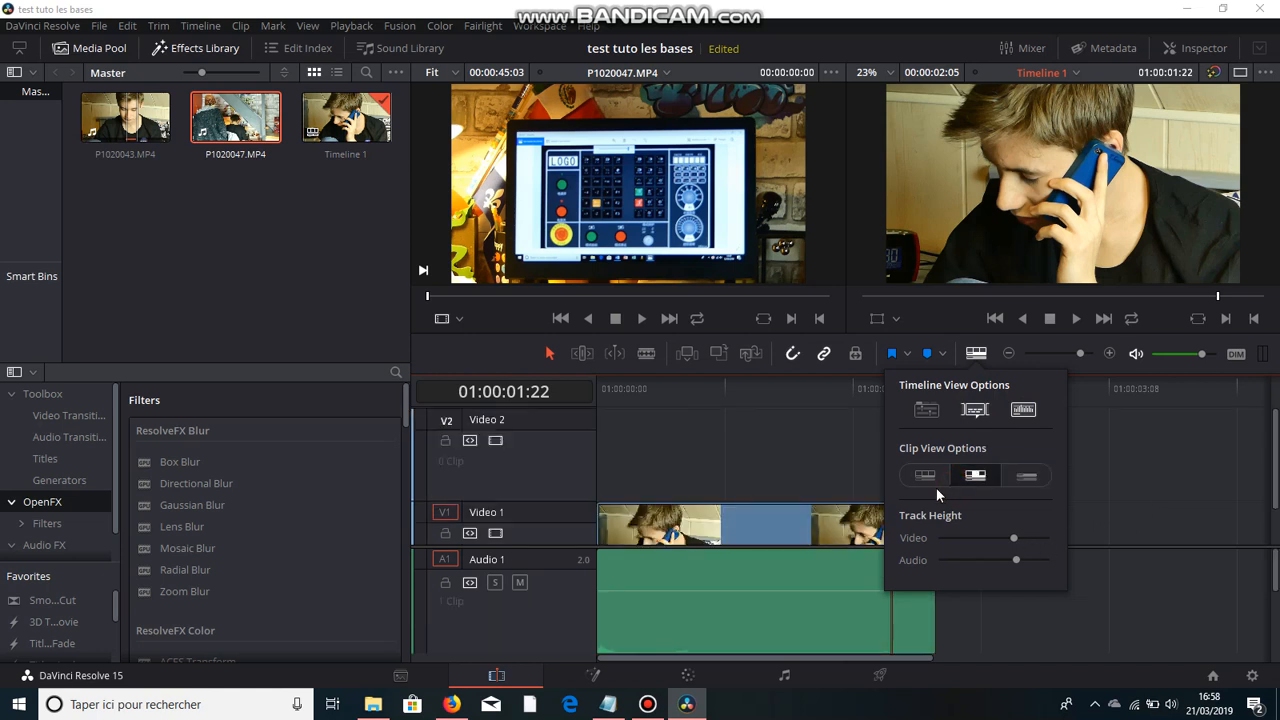
click(928, 478)
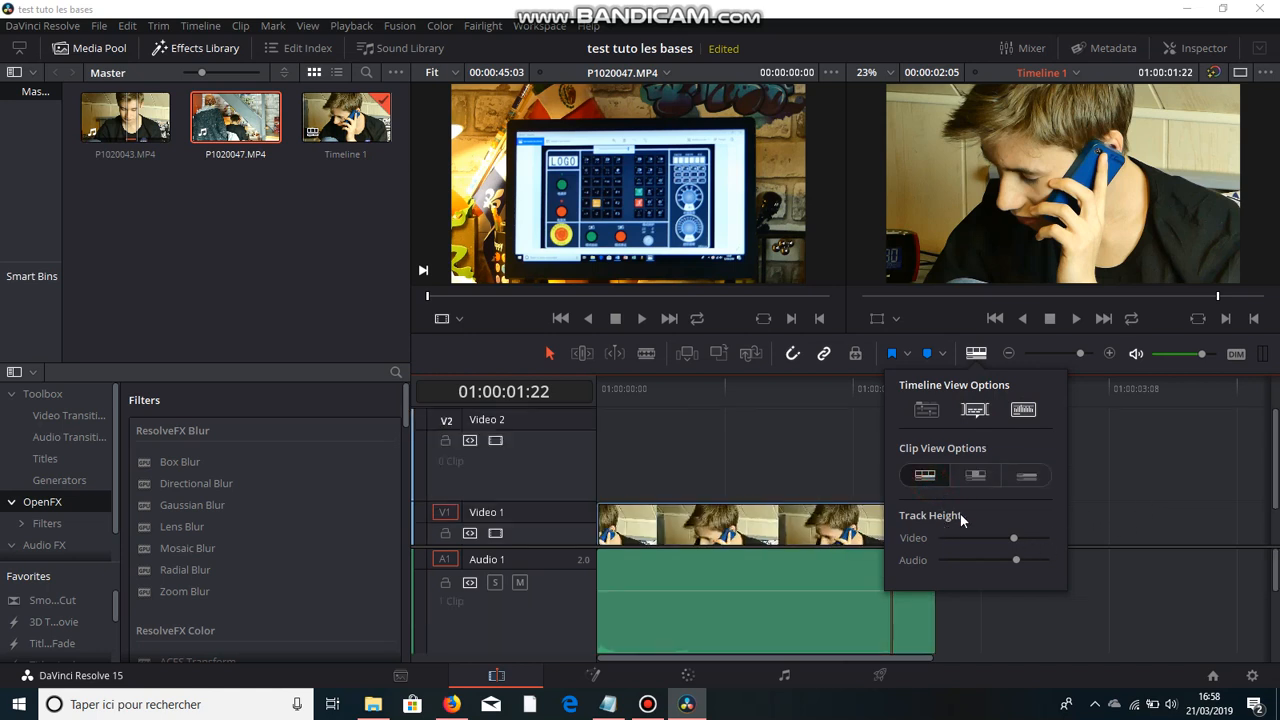
- Increase the video track height and inspect the clip's video thumbnails and audio waveform in the timeline
drag(1014, 537, 1025, 537)
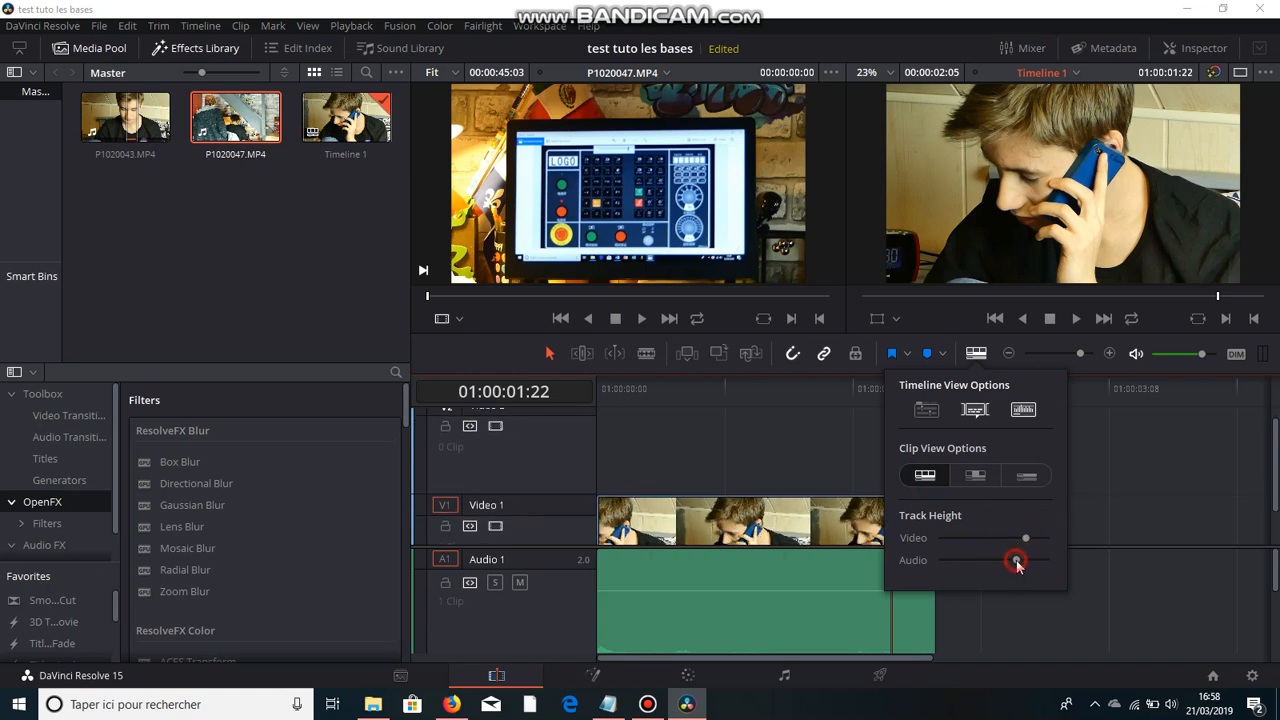
click(773, 466)
scroll(771, 460, down, 1)
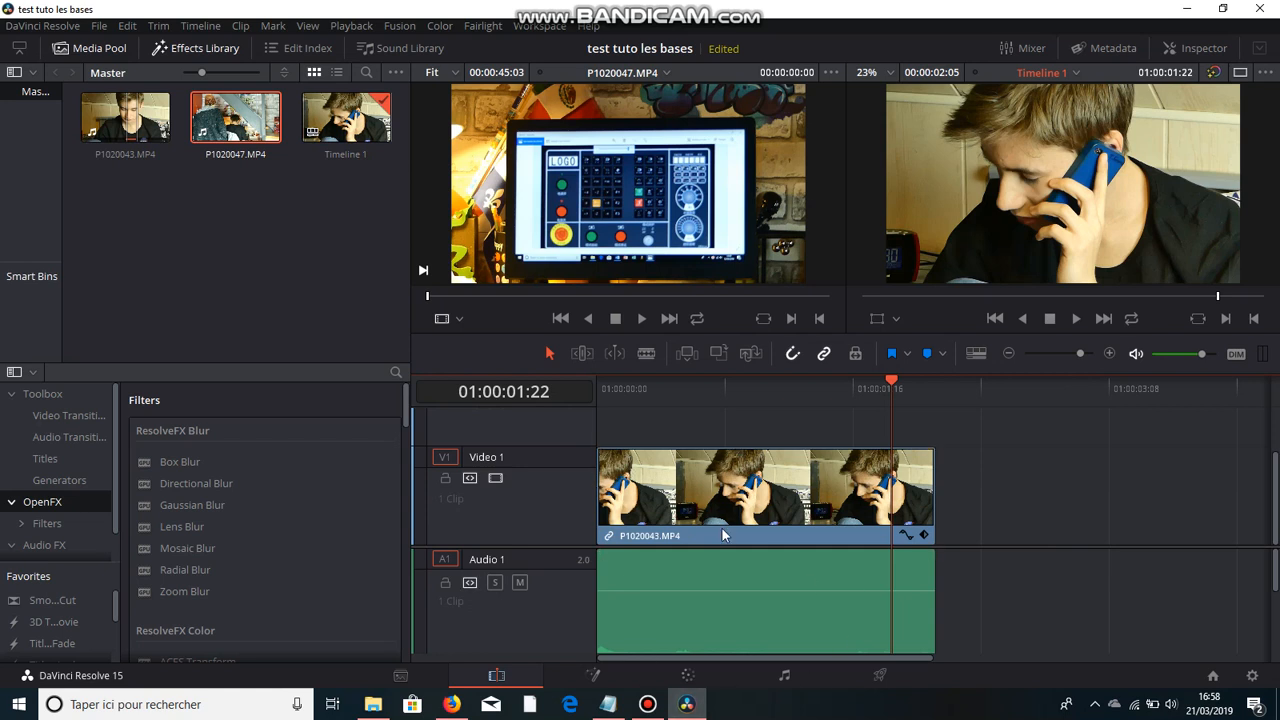
scroll(789, 557, down, 2)
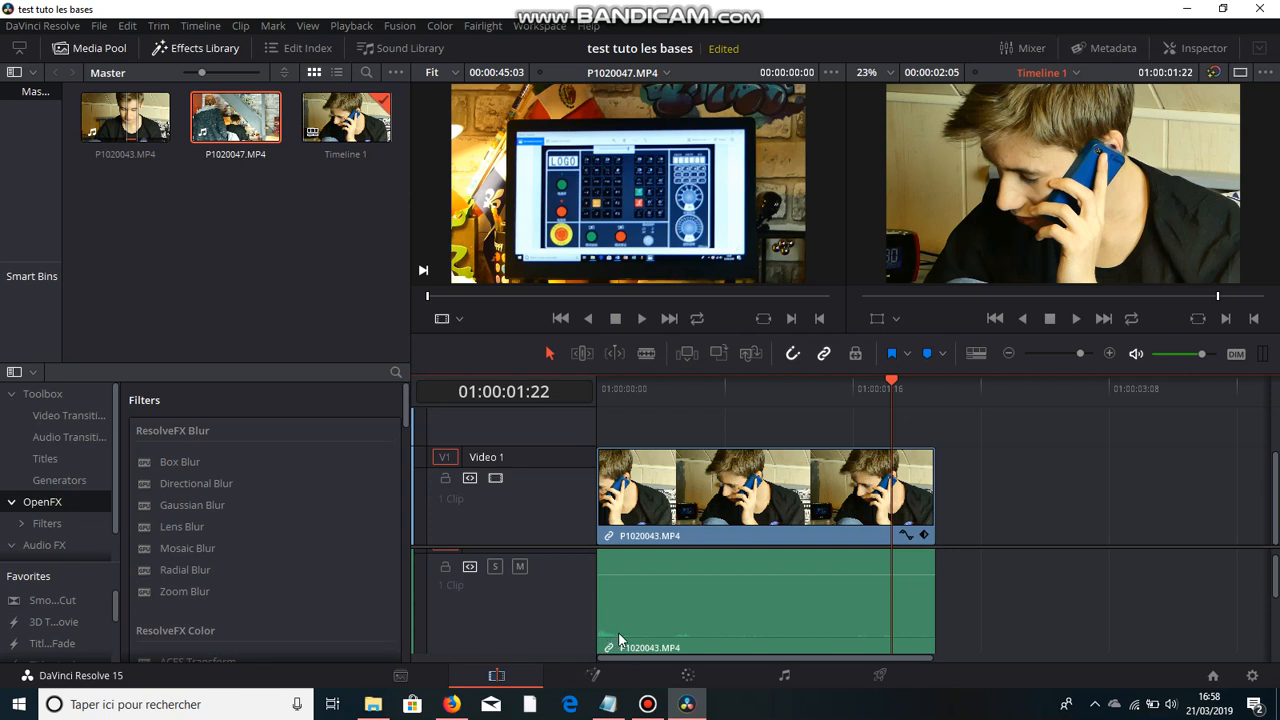
drag(645, 582, 643, 563)
scroll(1037, 416, up, 1)
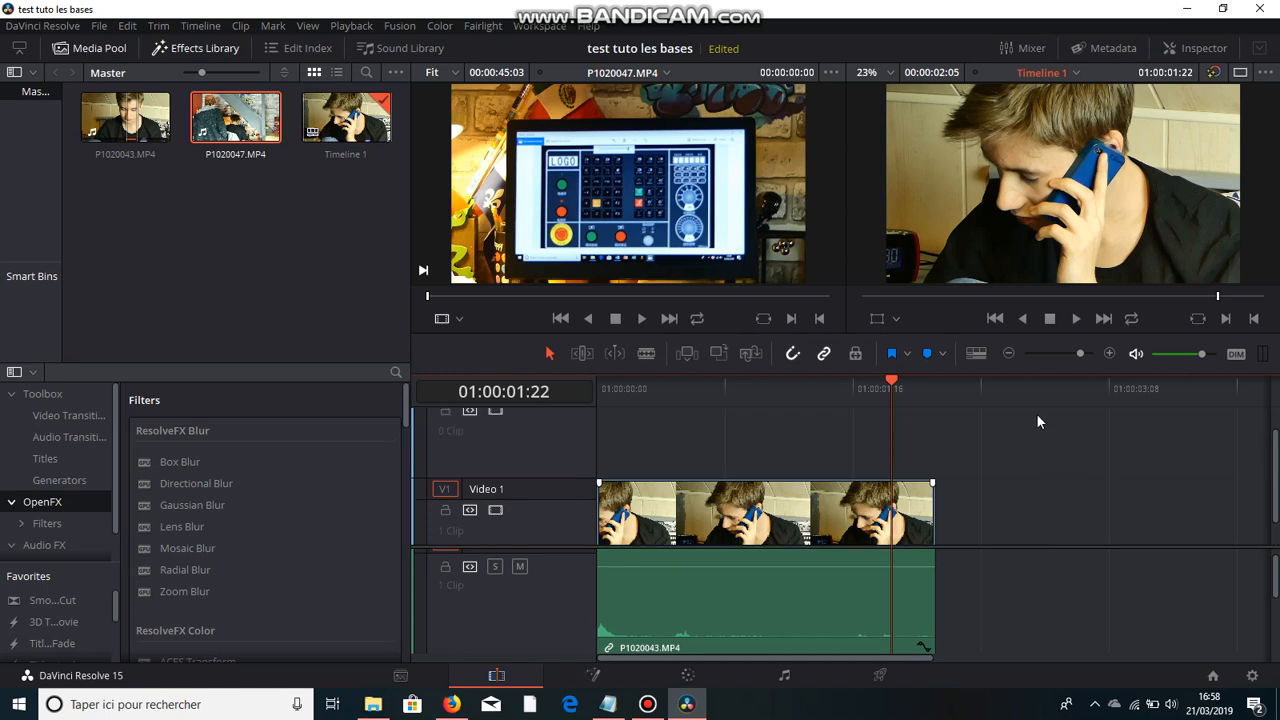
- Compare the thumbnail and simple clip views in the timeline and return the display to filmstrip view
click(977, 354)
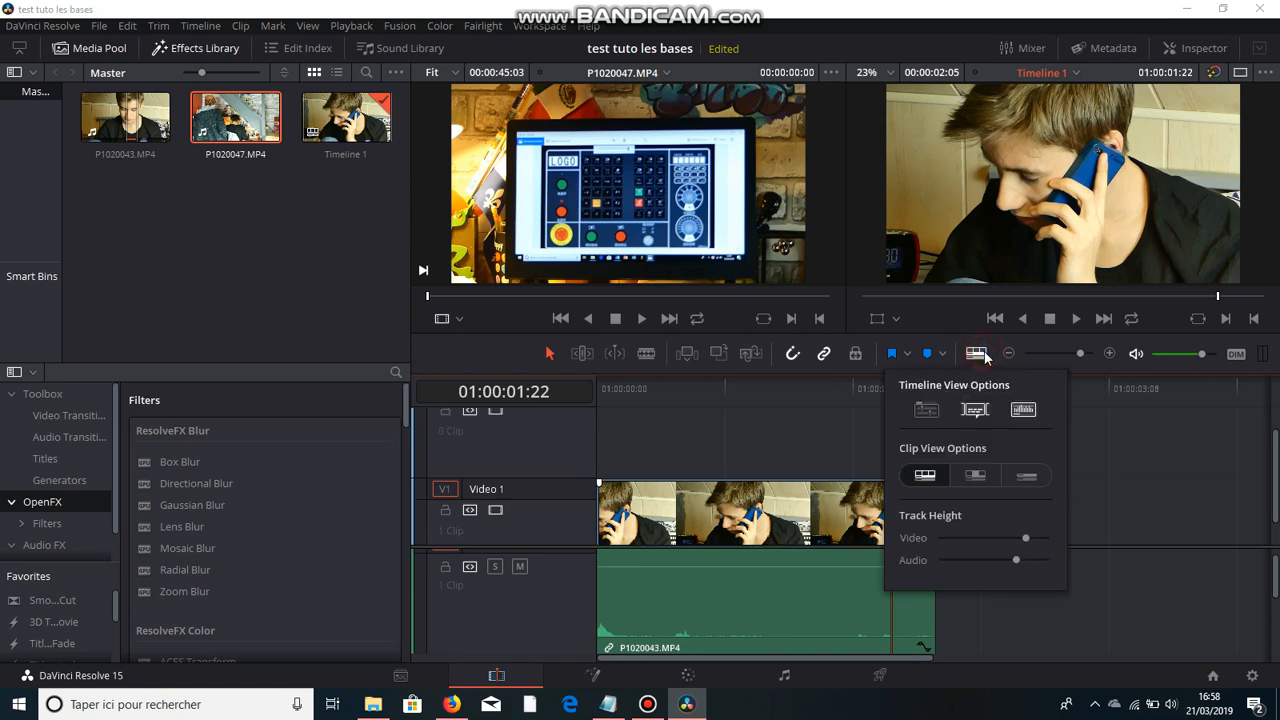
click(970, 483)
click(1015, 478)
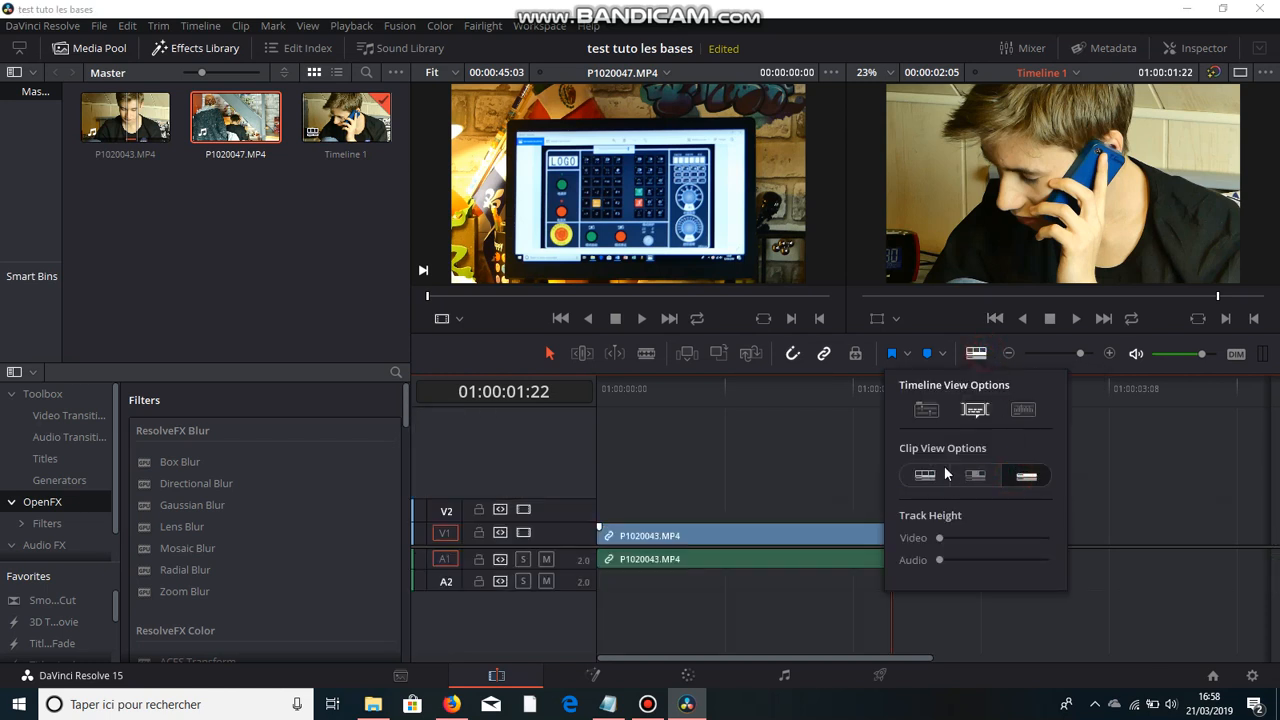
click(935, 475)
click(1016, 477)
click(946, 468)
- Raise the video and audio track heights to about the middle of their ranges
drag(967, 538, 989, 544)
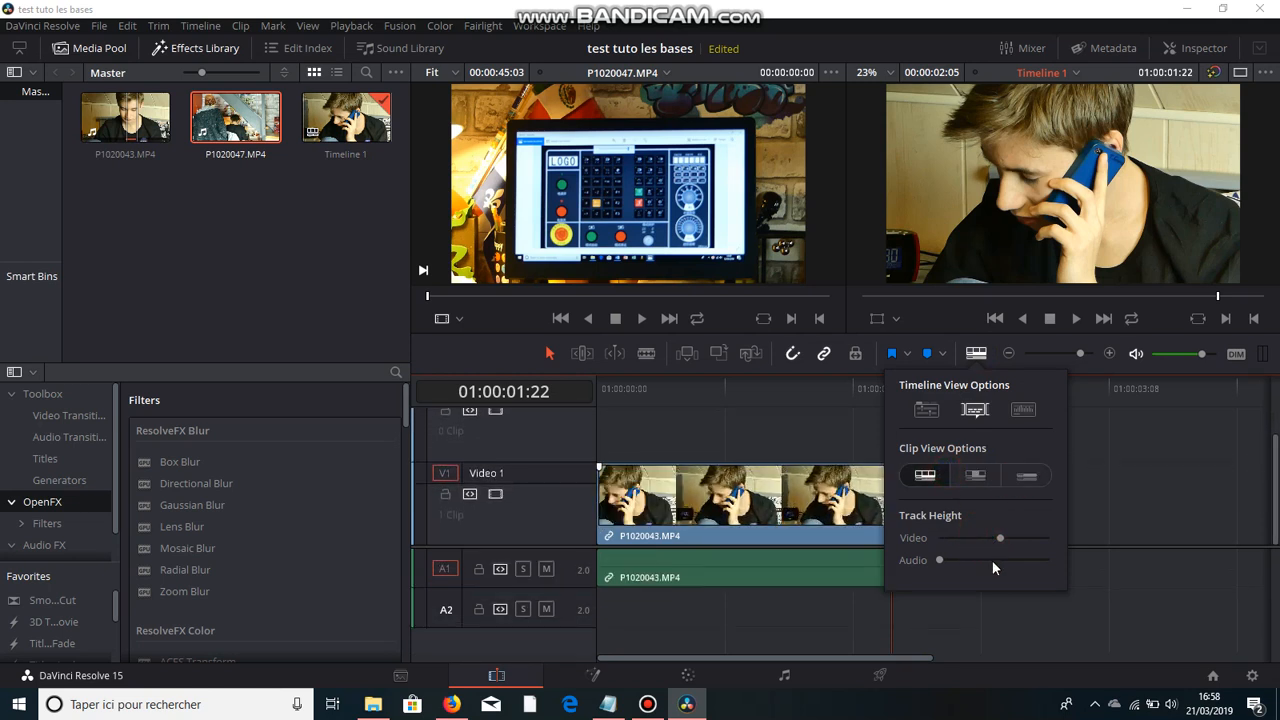
click(992, 560)
click(1114, 560)
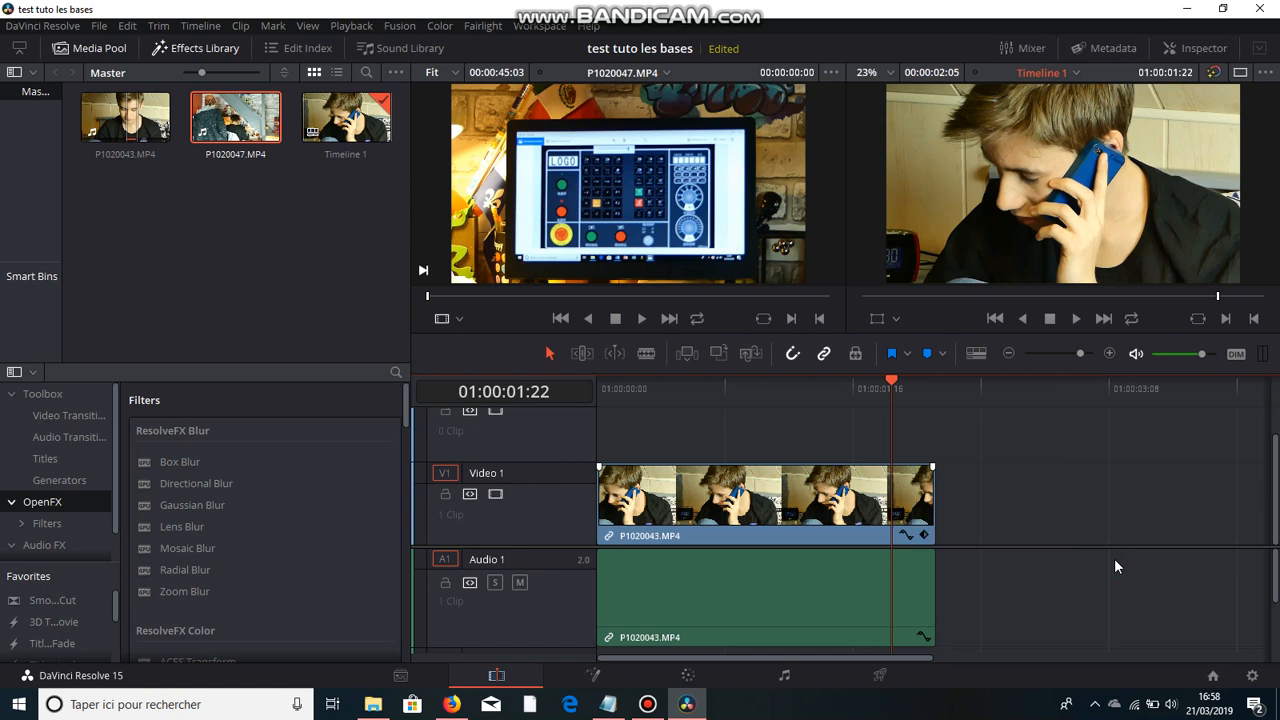
scroll(1114, 558, down, 1)
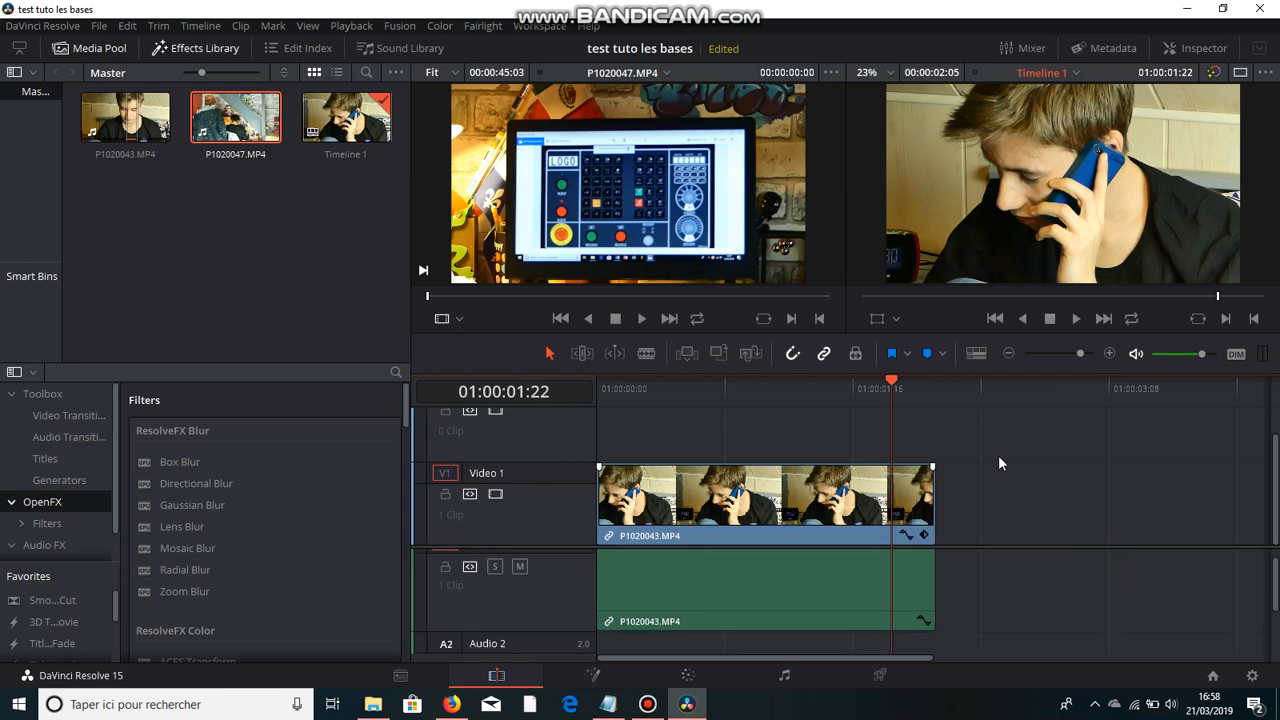
scroll(1031, 540, up, 1)
scroll(1081, 506, down, 1)
- Try a speed change on the P1020043.MP4 timeline clip with Change Clip Speed and undo the edit
click(776, 500)
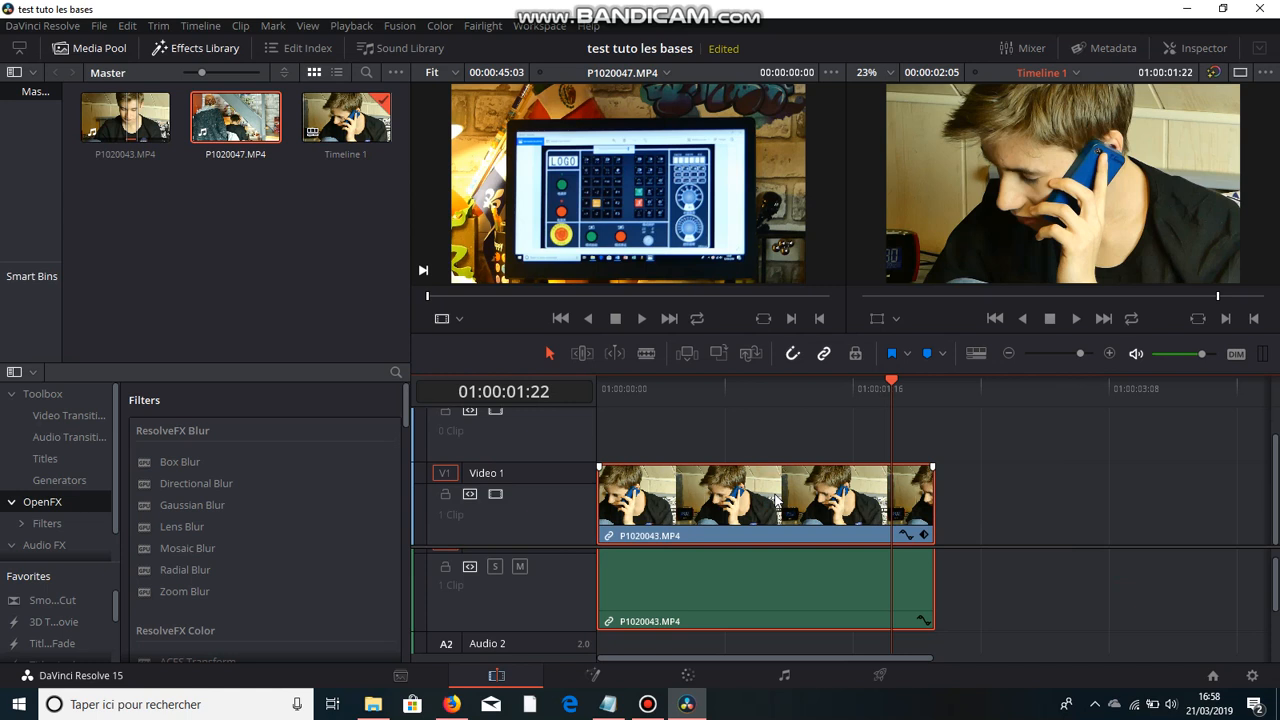
click(822, 520)
right_click(822, 520)
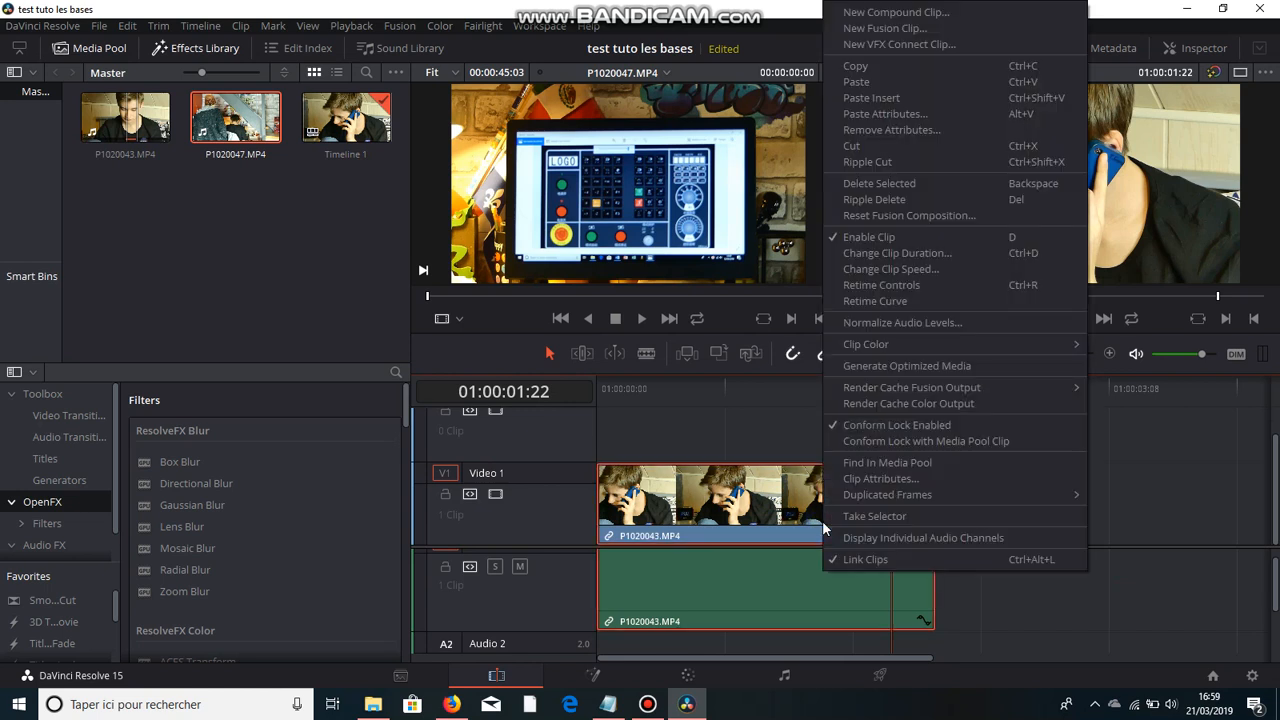
click(882, 268)
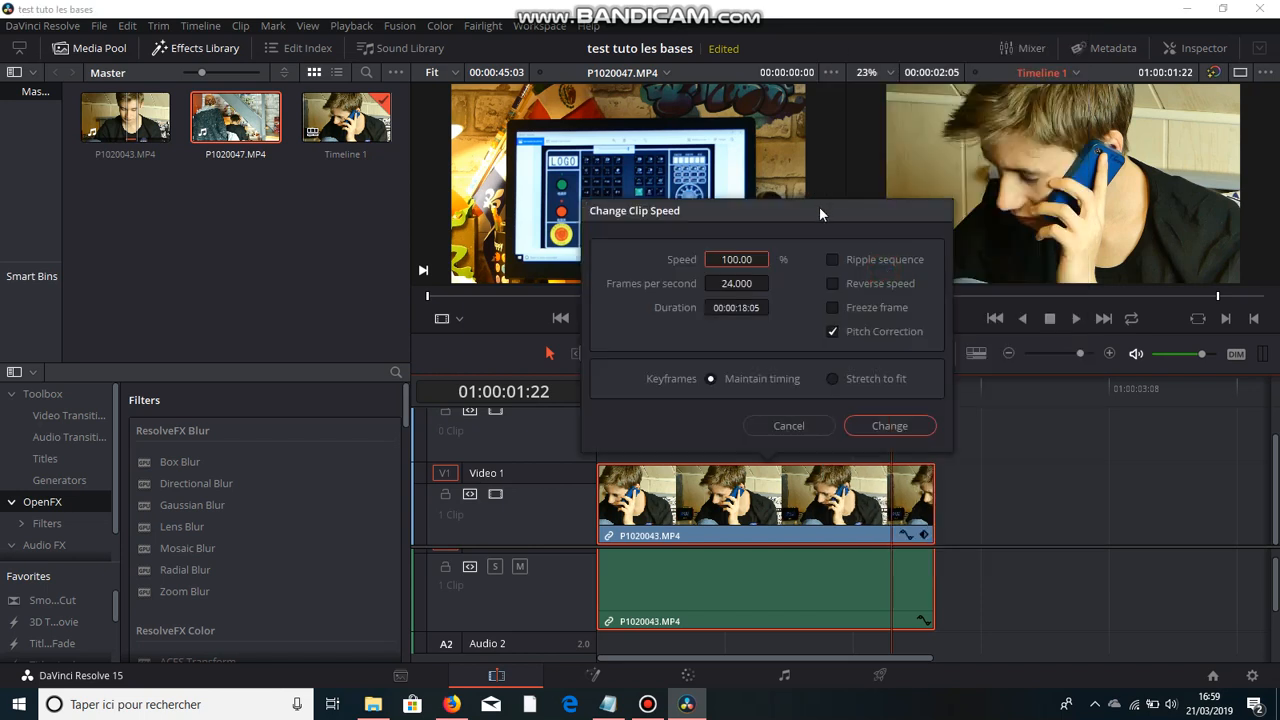
click(742, 260)
mouse_move(745, 263)
mouse_down()
mouse_move(488, 263)
mouse_move(736, 260)
mouse_up()
key(Return)
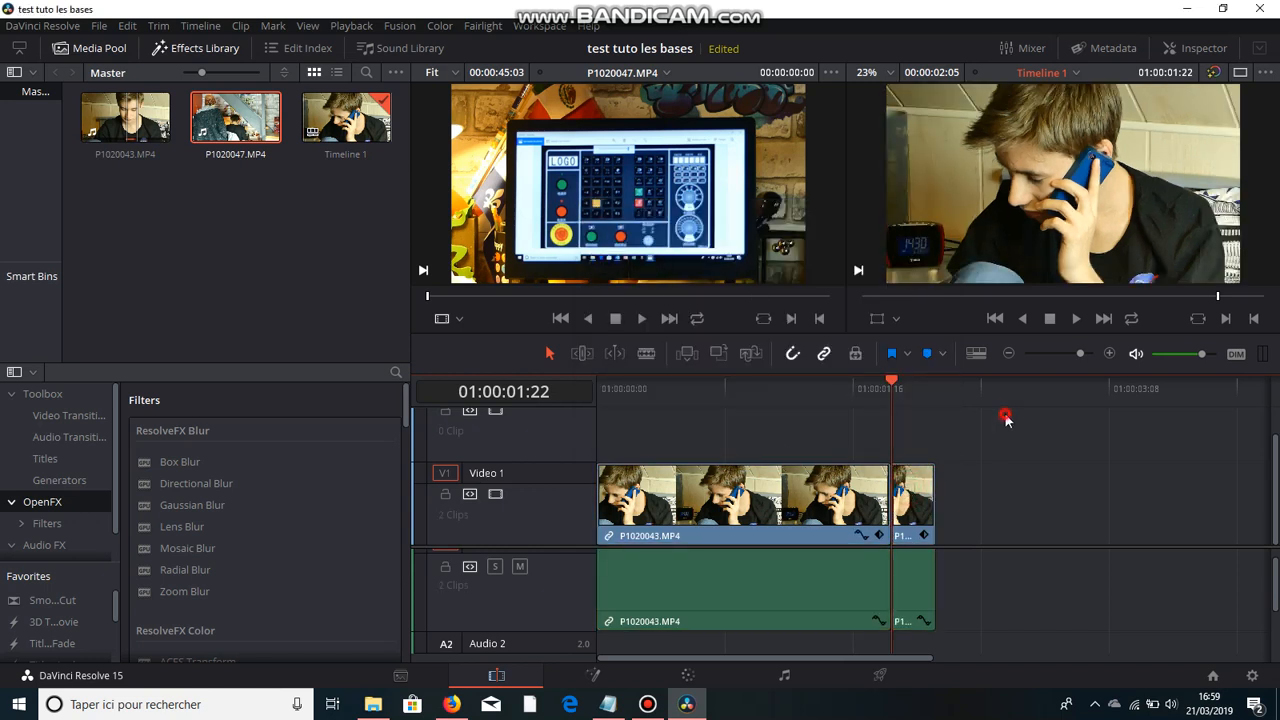
drag(1004, 414, 782, 637)
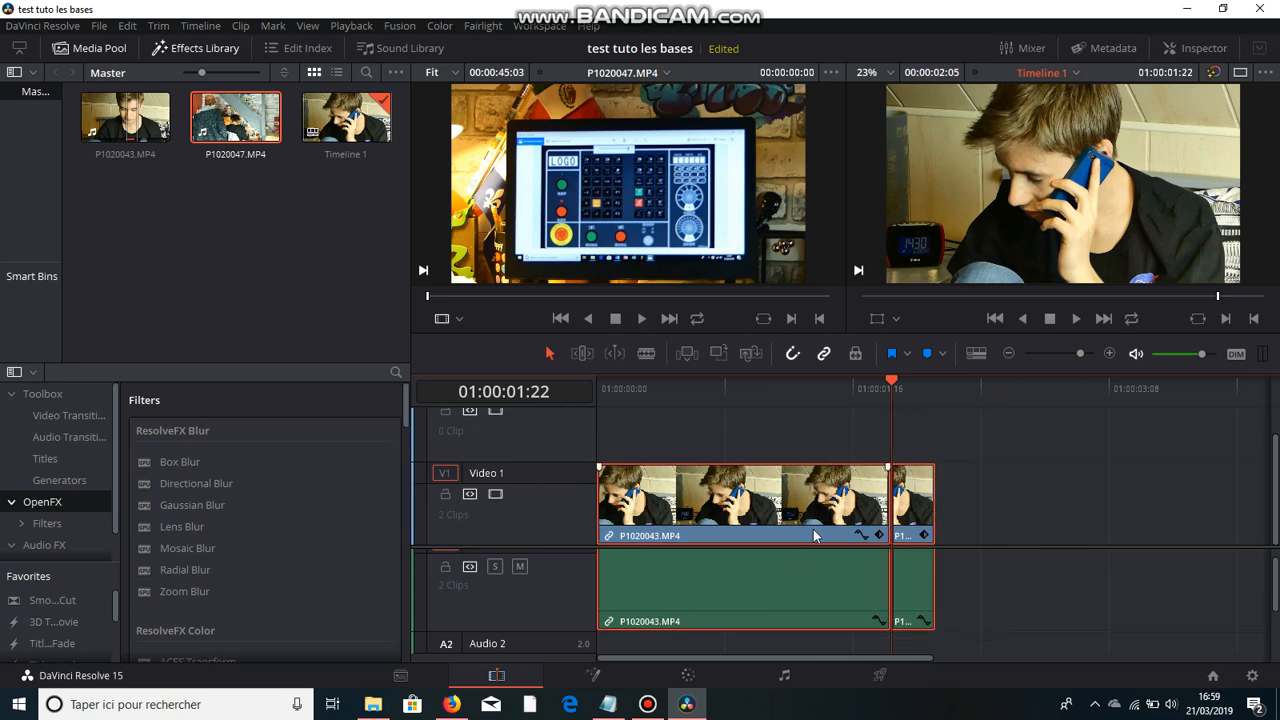
key(ctrl+z)
- Try the Freeze frame option of Change Clip Speed on the timeline clip, scrub through it, and undo it
right_click(835, 508)
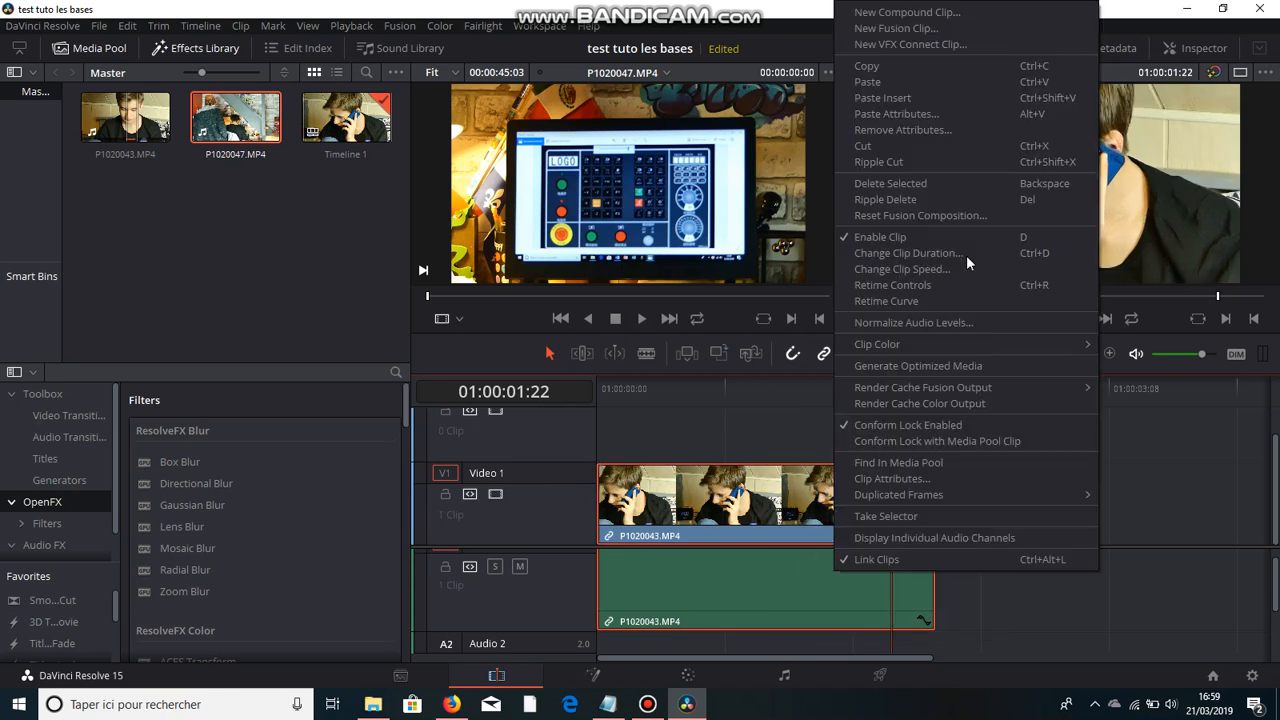
click(900, 269)
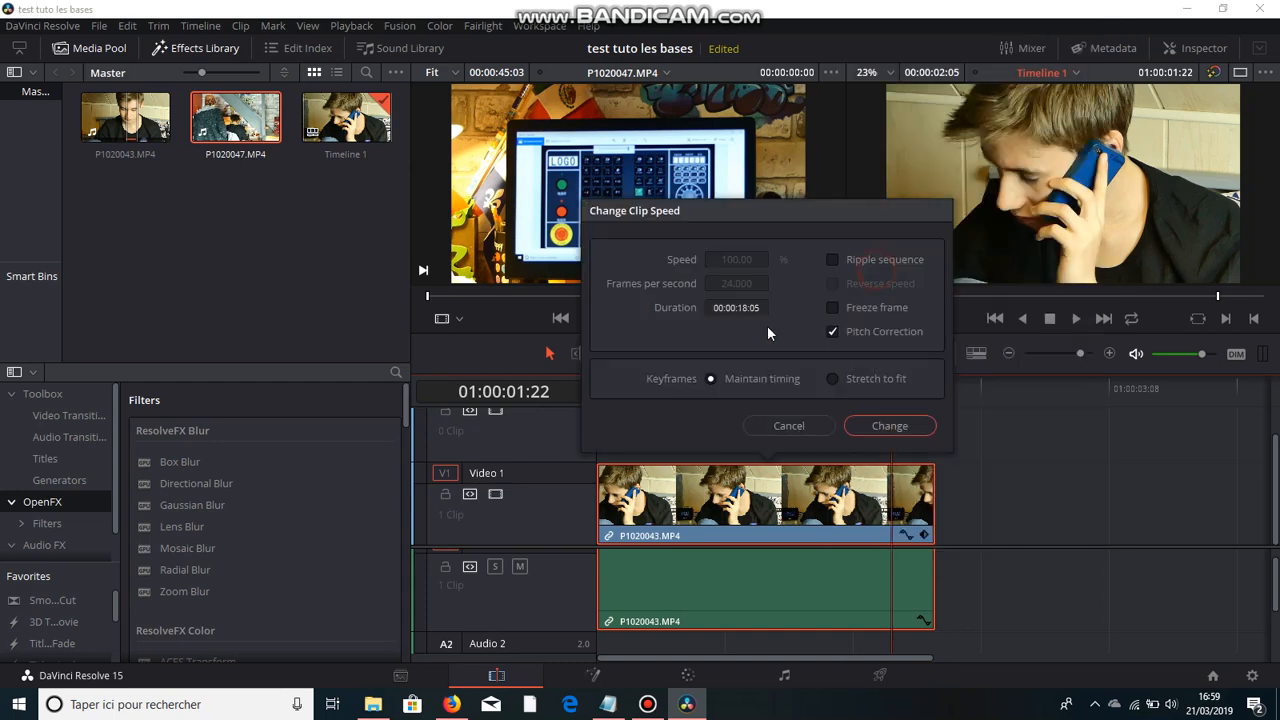
click(833, 309)
click(889, 426)
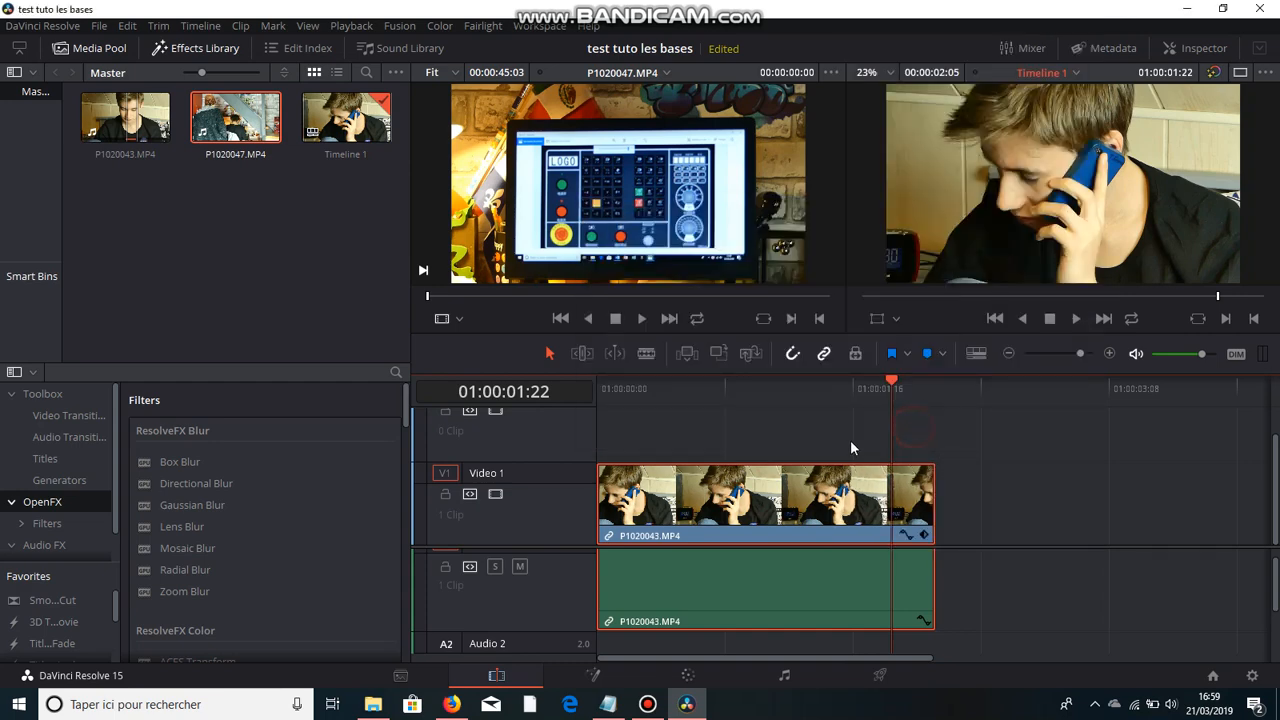
click(803, 458)
drag(783, 391, 911, 420)
key(ctrl+z)
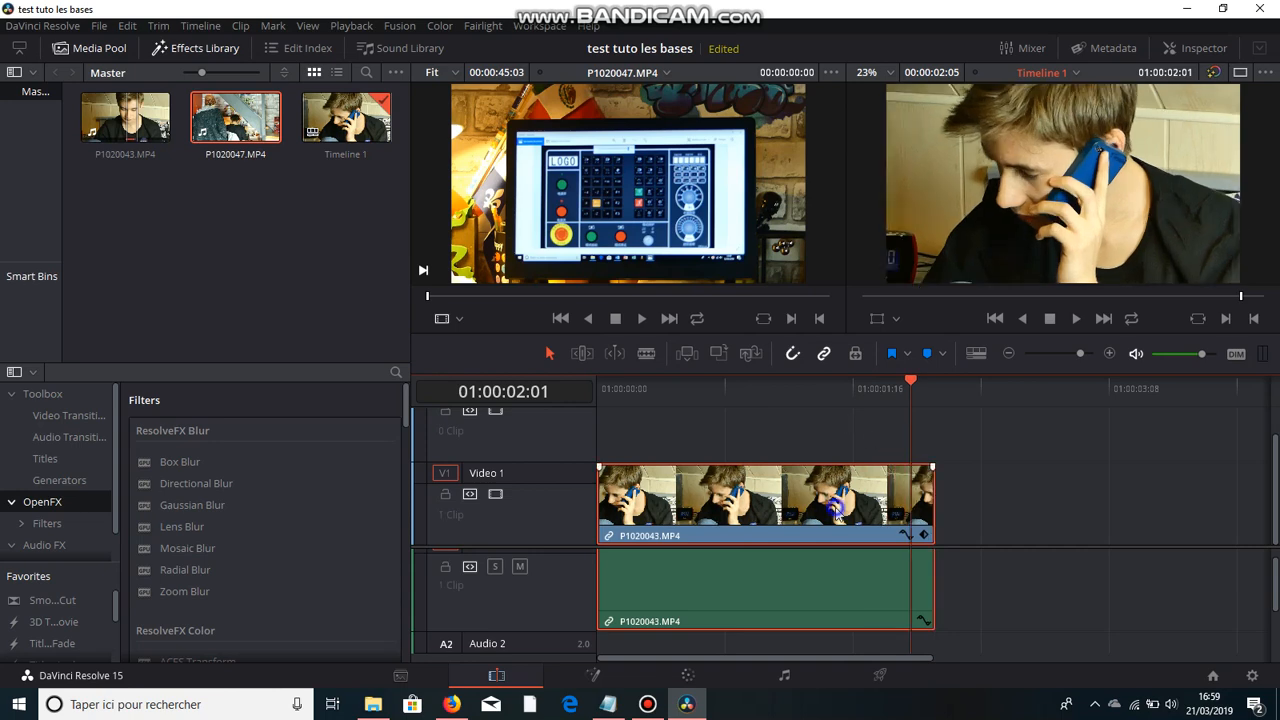
- In Change Clip Speed, try 22 frames per second for the clip, reset the speed to 100%, and apply
right_click(837, 505)
click(986, 269)
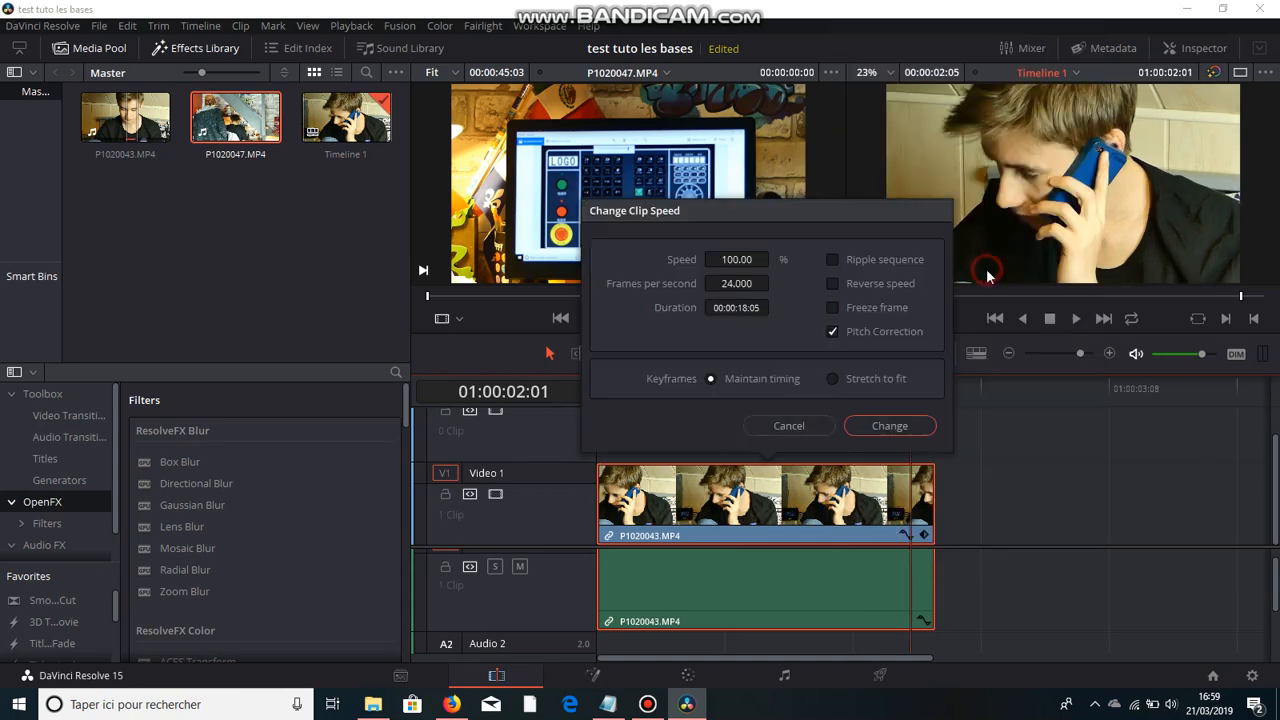
click(755, 285)
text(14)
key(Return)
drag(773, 283, 771, 280)
click(747, 262)
text(100)
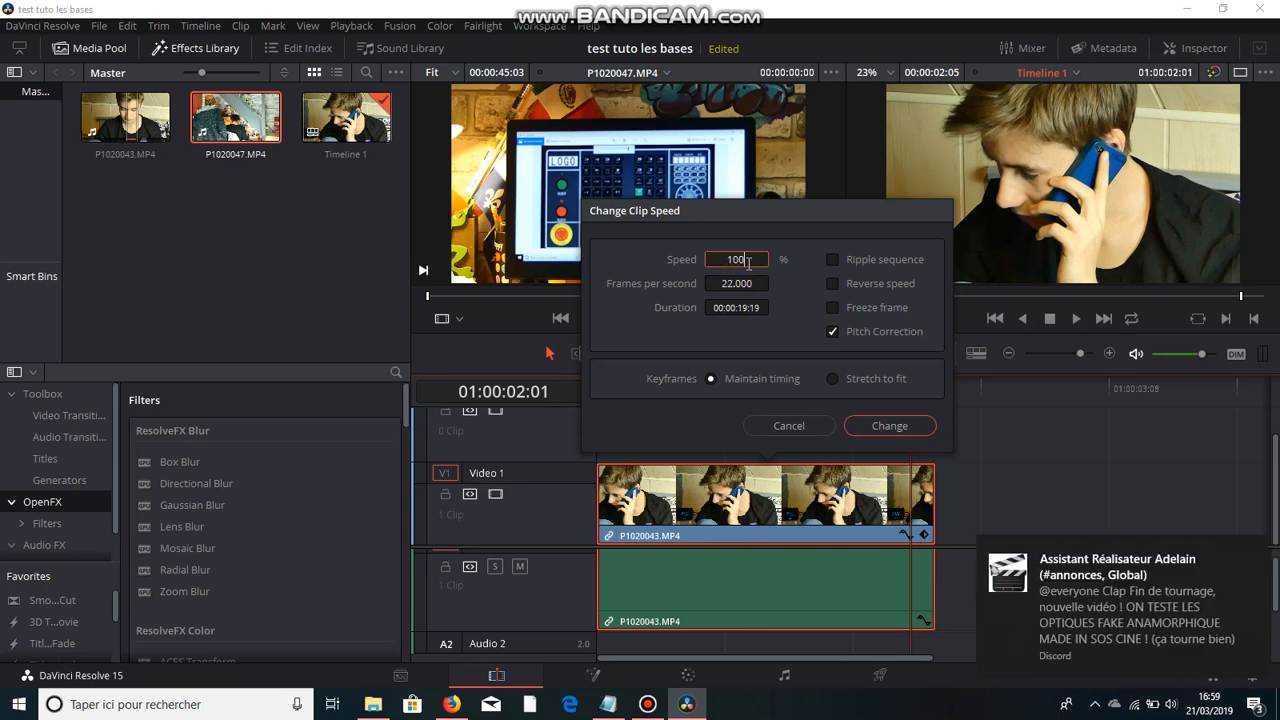
key(Return)
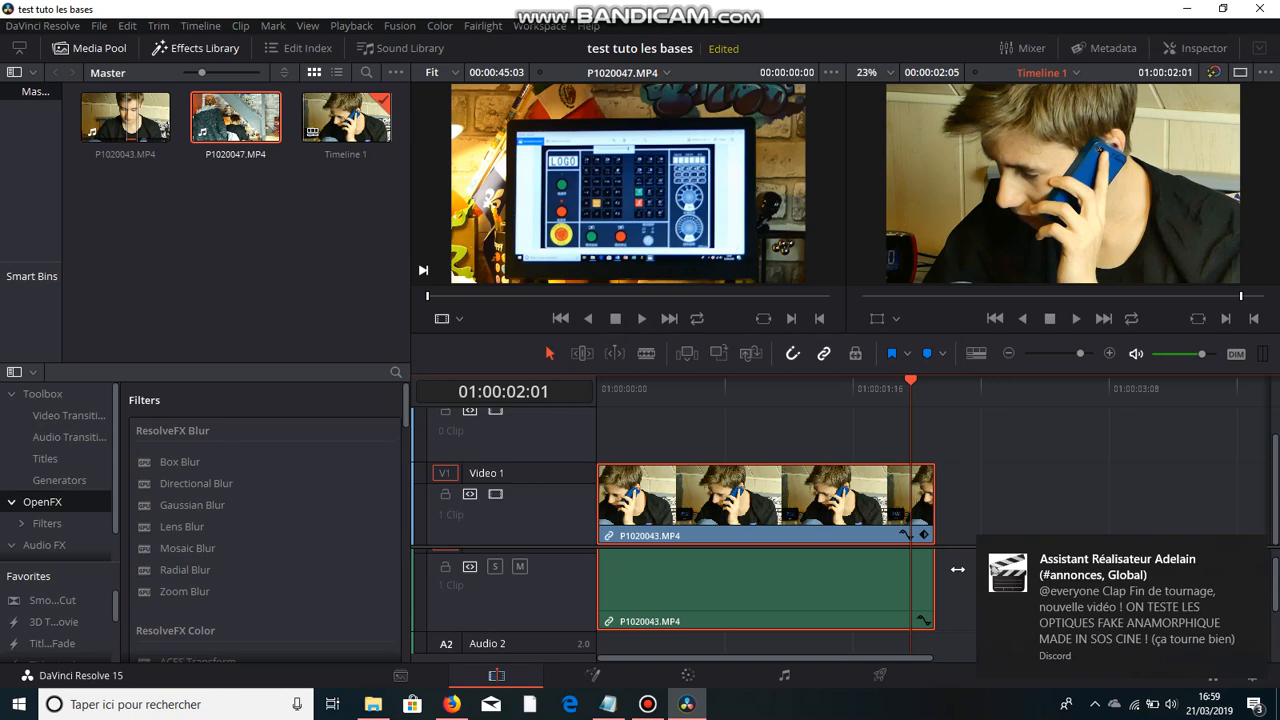
- Review the Change Clip Speed and Change Clip Duration settings of the timeline clip, leaving both without changes
right_click(891, 512)
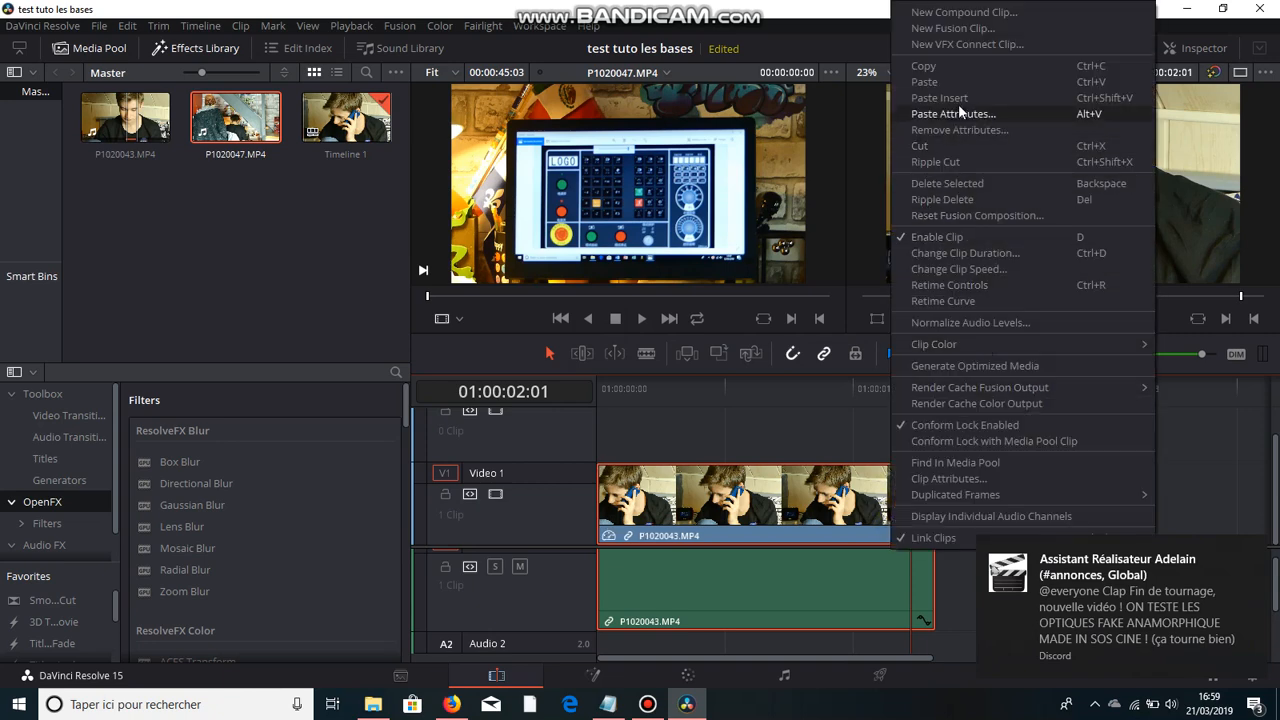
click(975, 269)
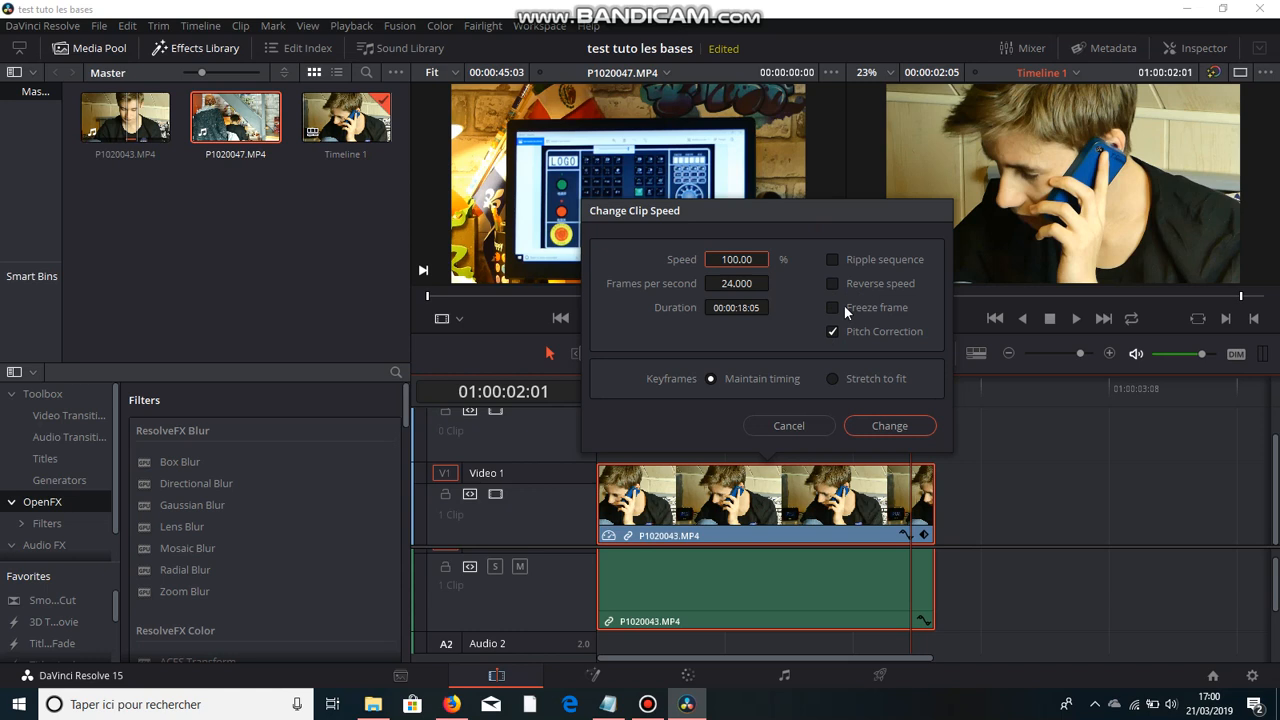
click(789, 425)
right_click(824, 507)
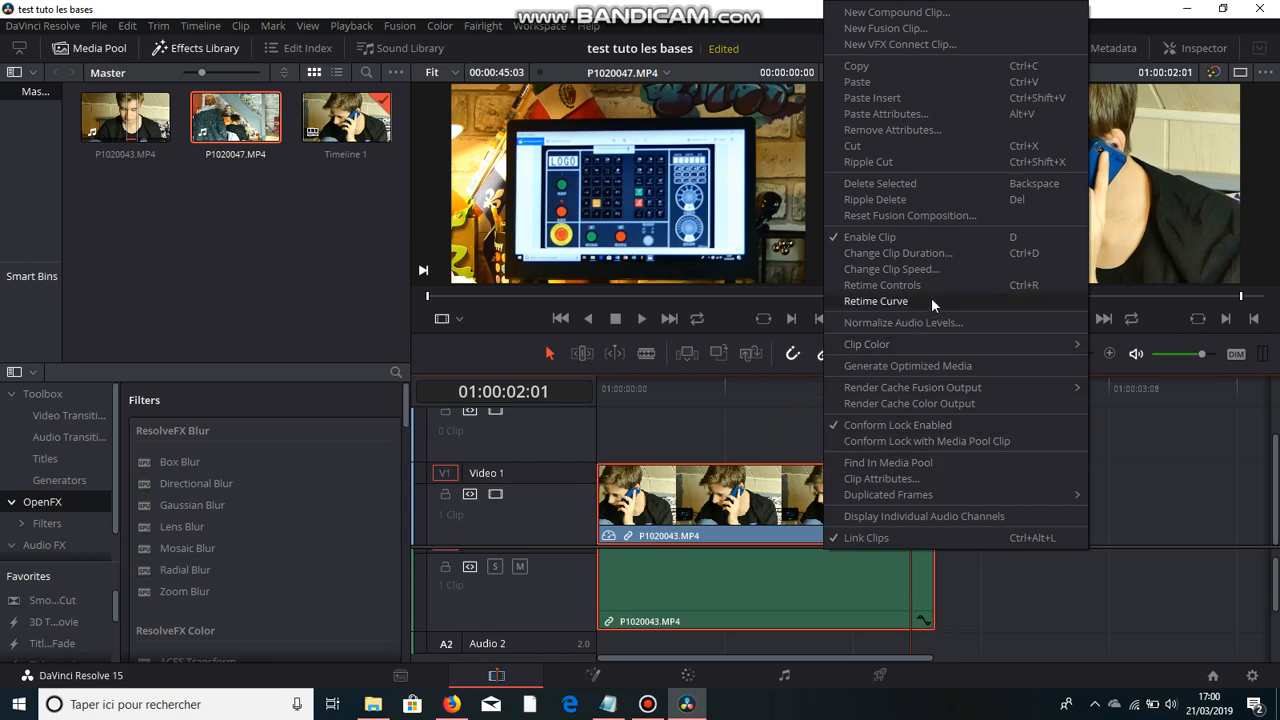
click(928, 256)
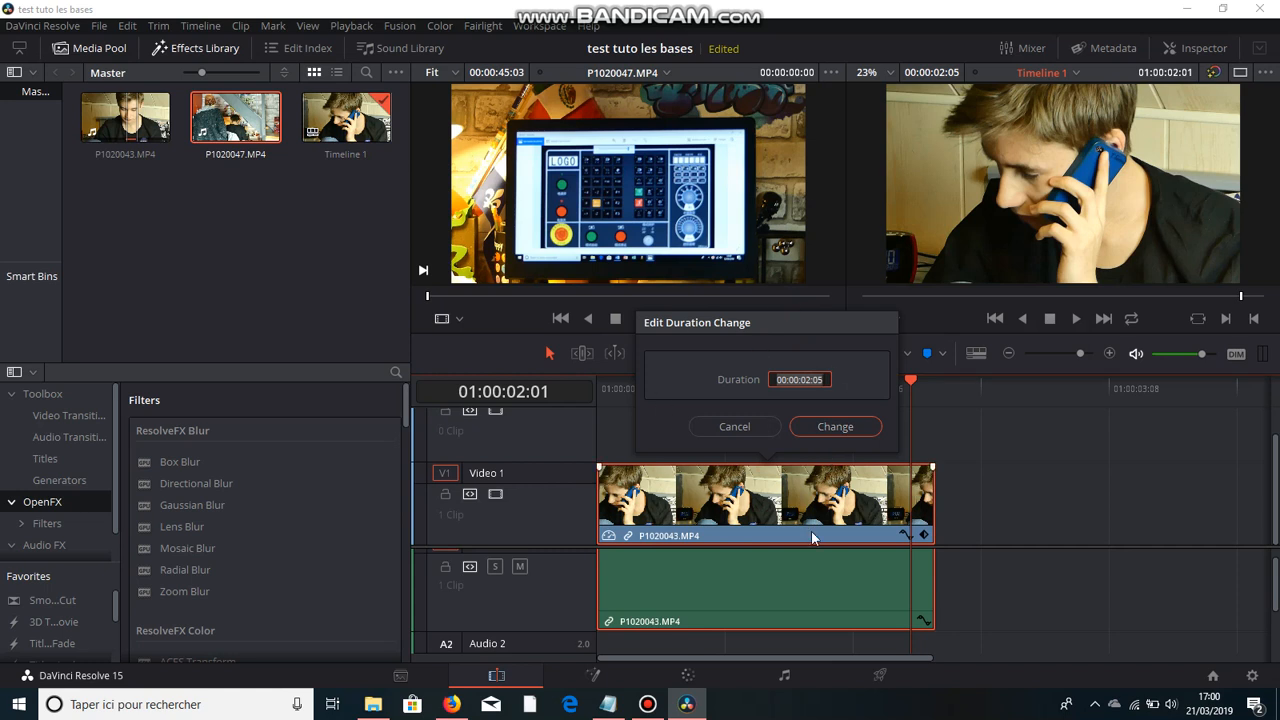
click(735, 427)
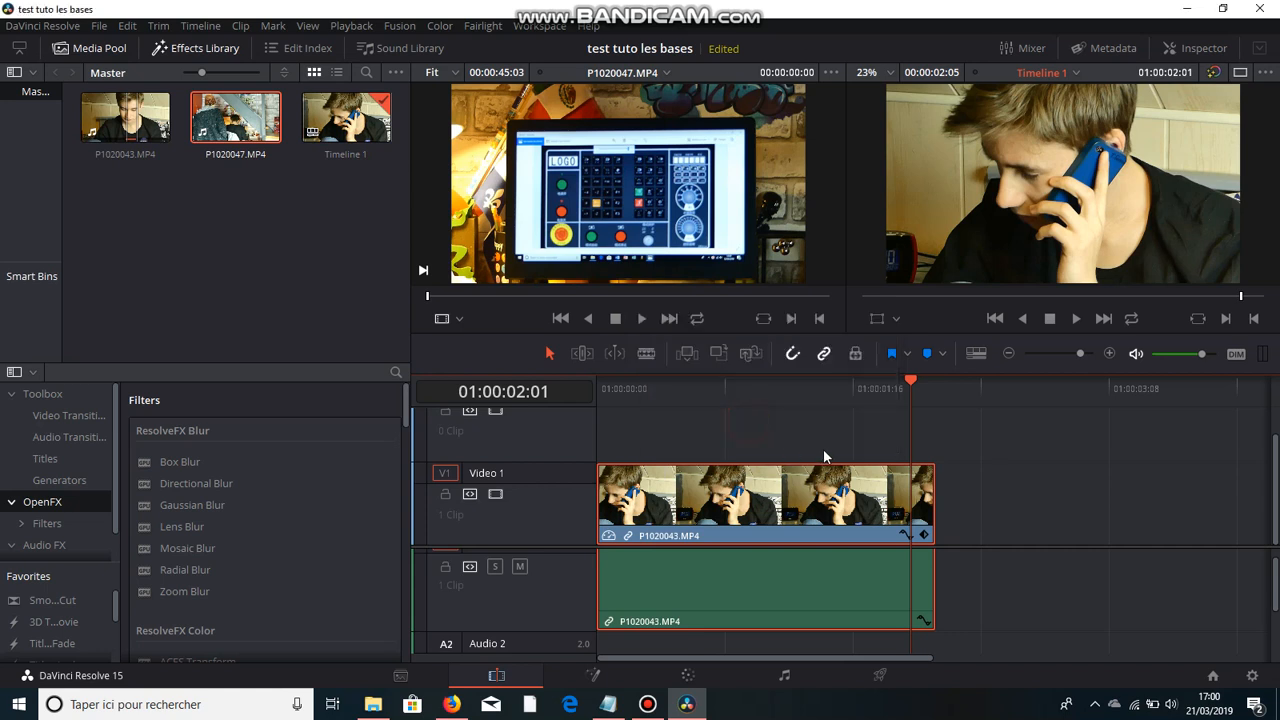
- Show the Retime Controls on the P1020043.MP4 clip in the timeline
mouse_move(929, 497)
mouse_down()
mouse_move(838, 490)
mouse_move(934, 494)
mouse_up()
right_click(875, 487)
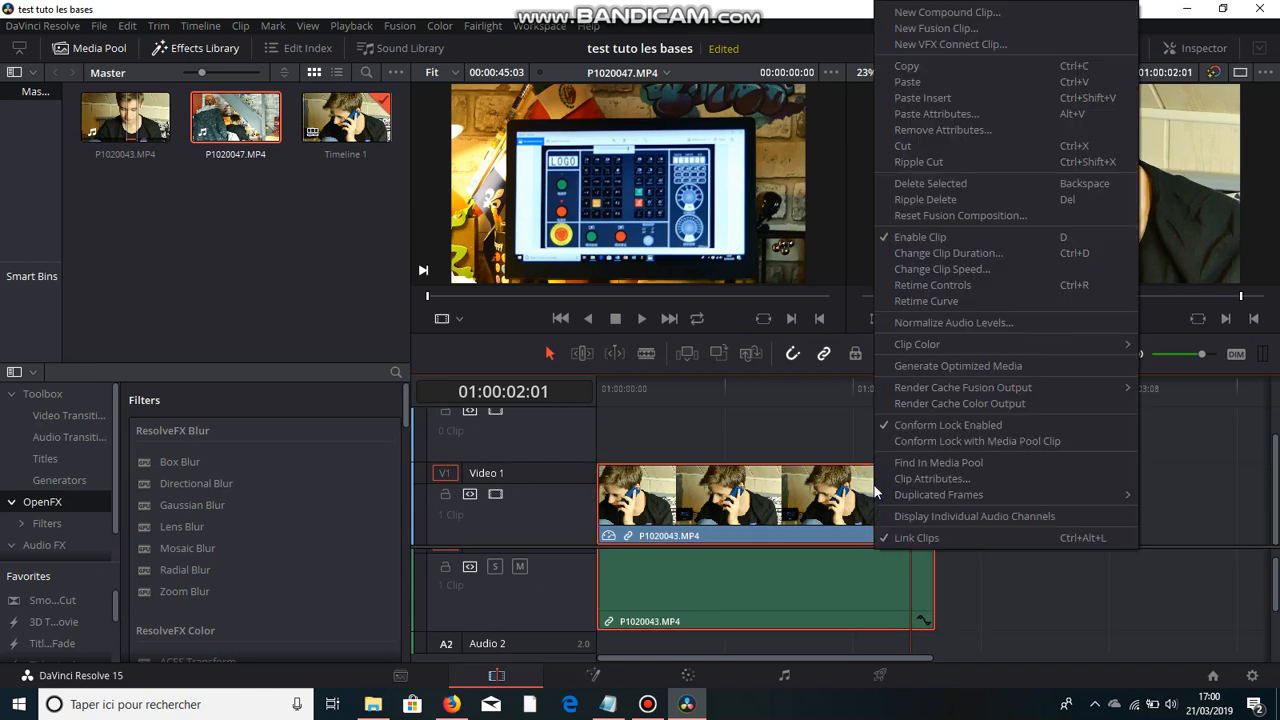
click(963, 287)
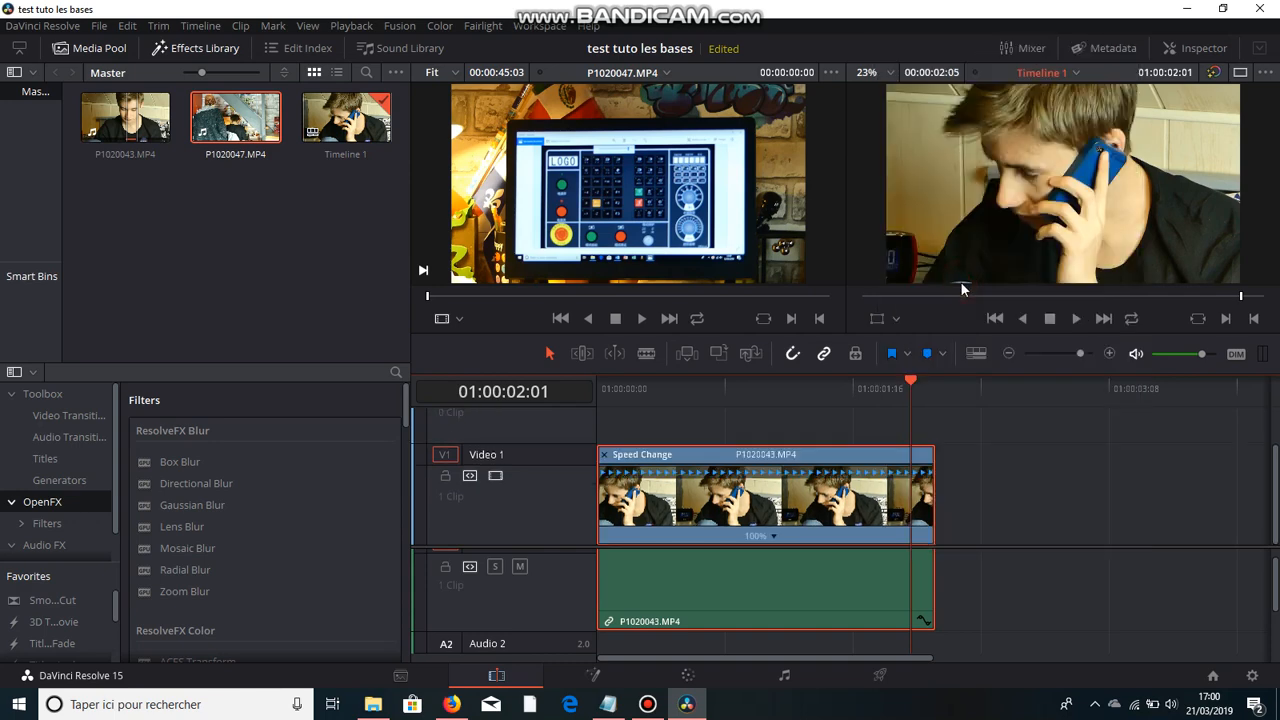
- Display the Retime Curve of the timeline clip, examine the curve below it, and hide it again
right_click(792, 505)
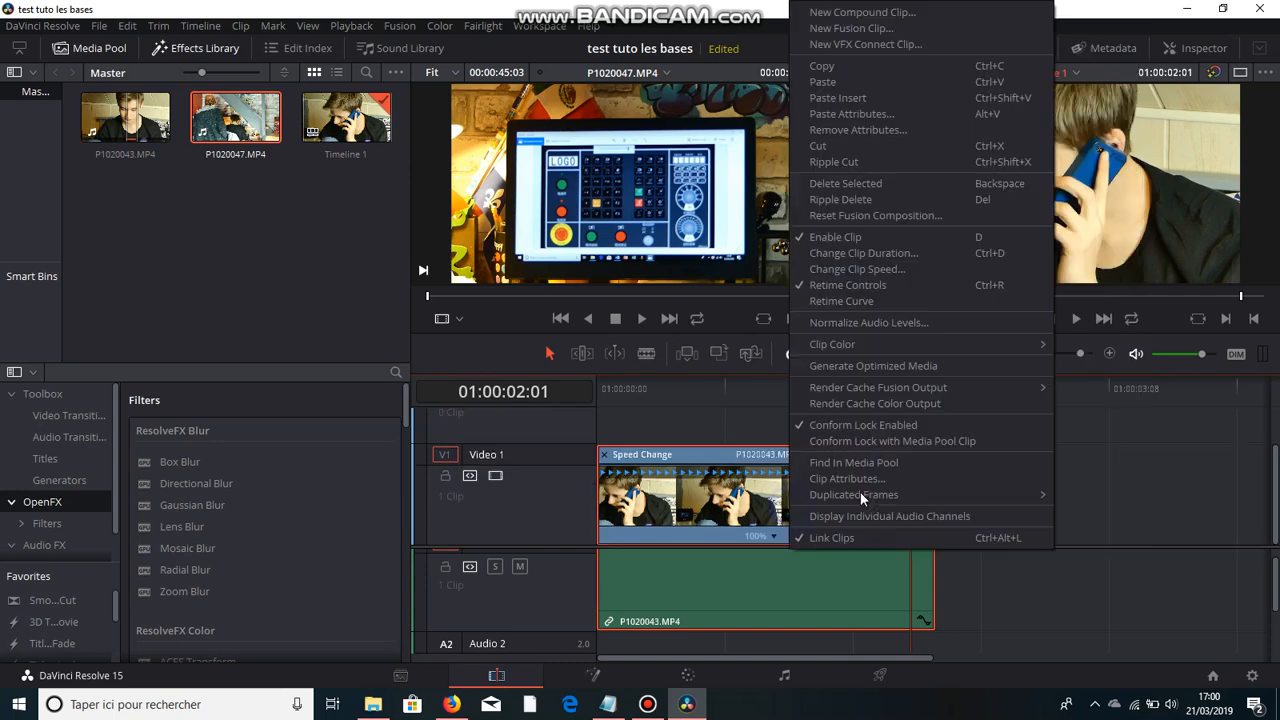
click(934, 300)
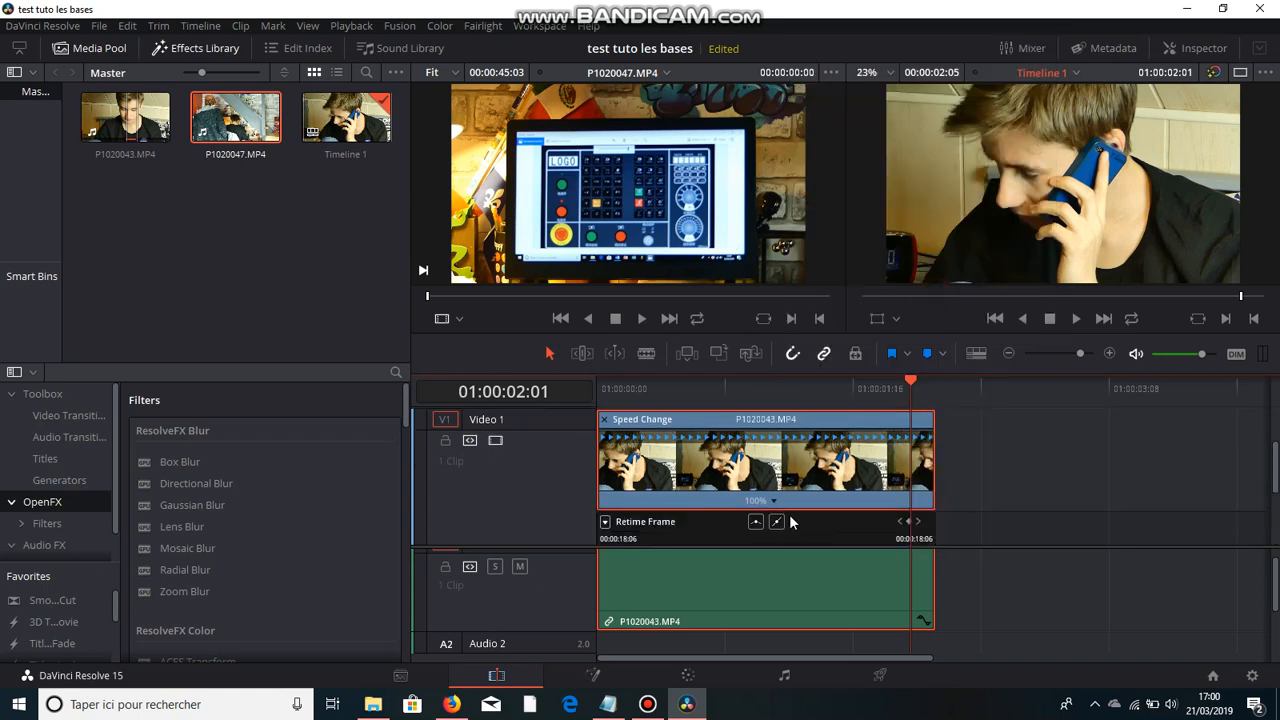
scroll(788, 513, down, 2)
scroll(788, 513, down, 2)
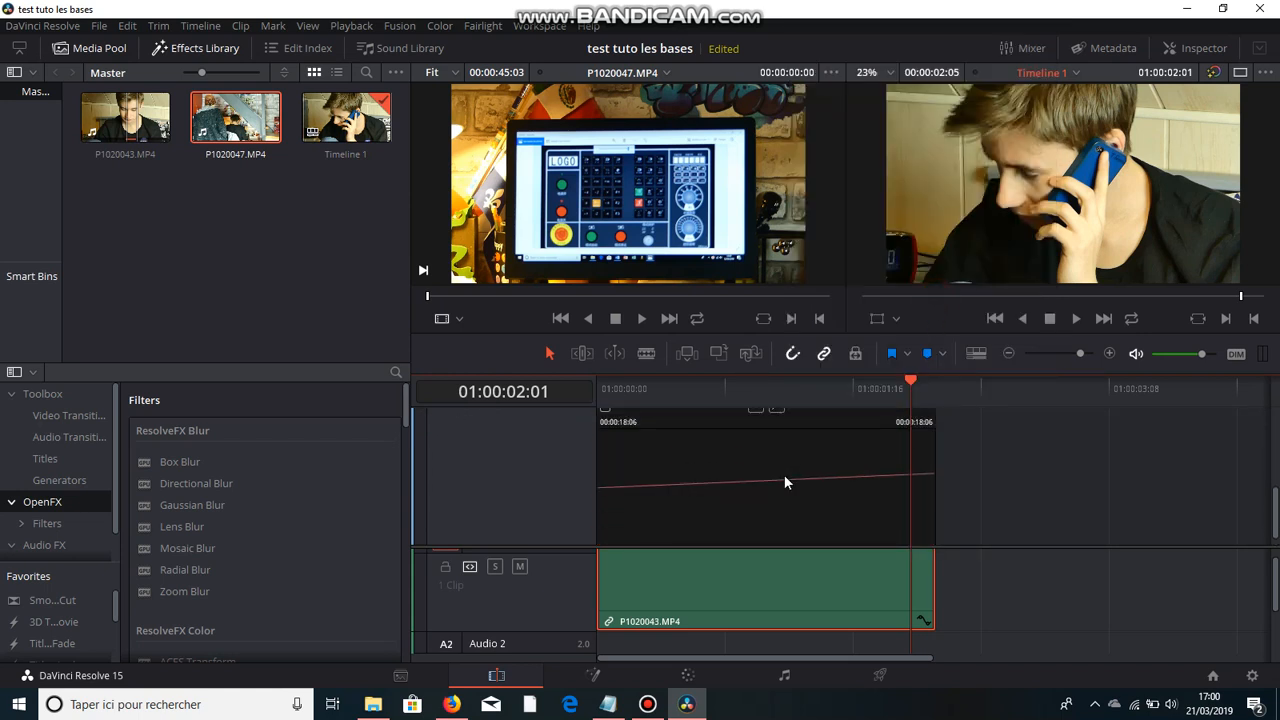
scroll(784, 482, up, 2)
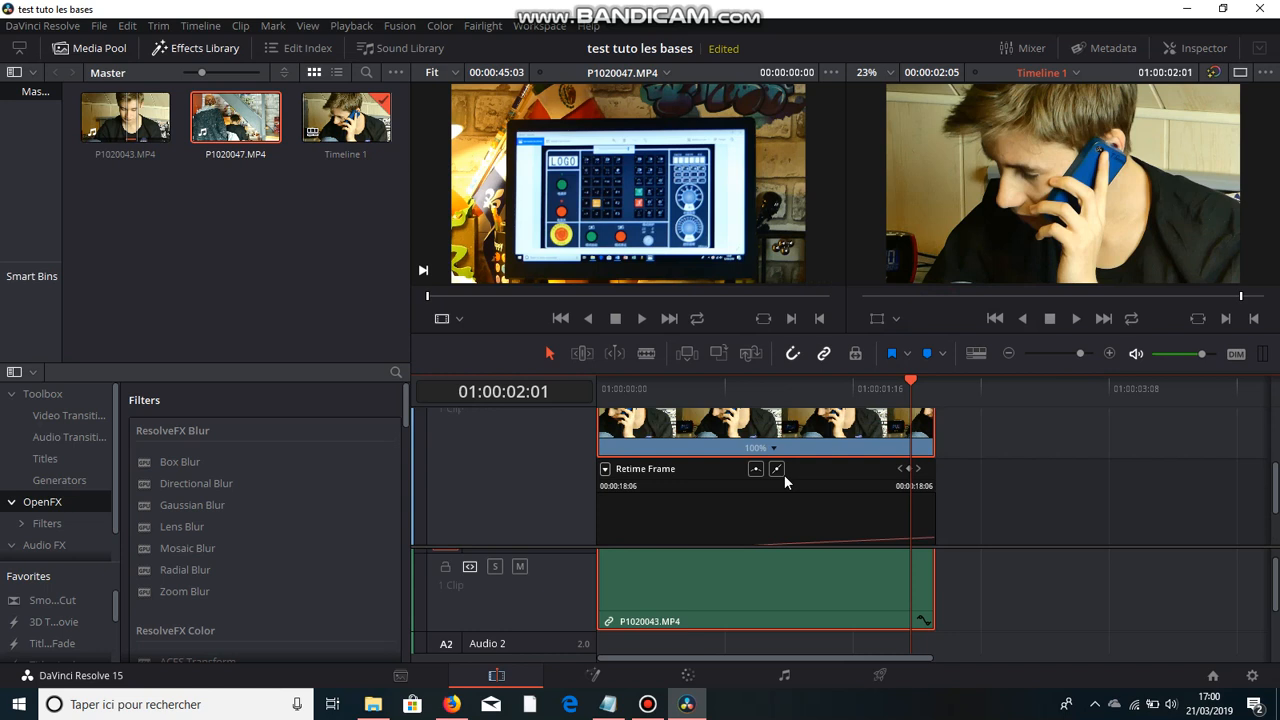
scroll(785, 482, up, 2)
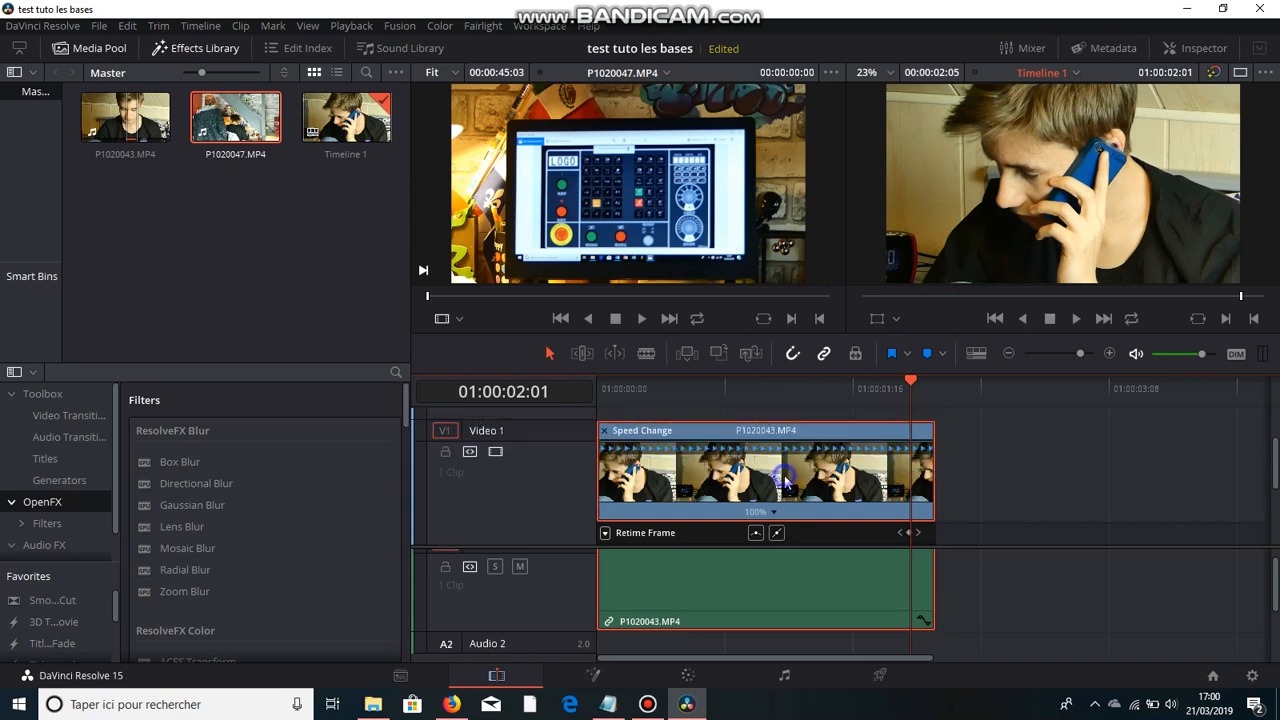
right_click(789, 478)
click(812, 301)
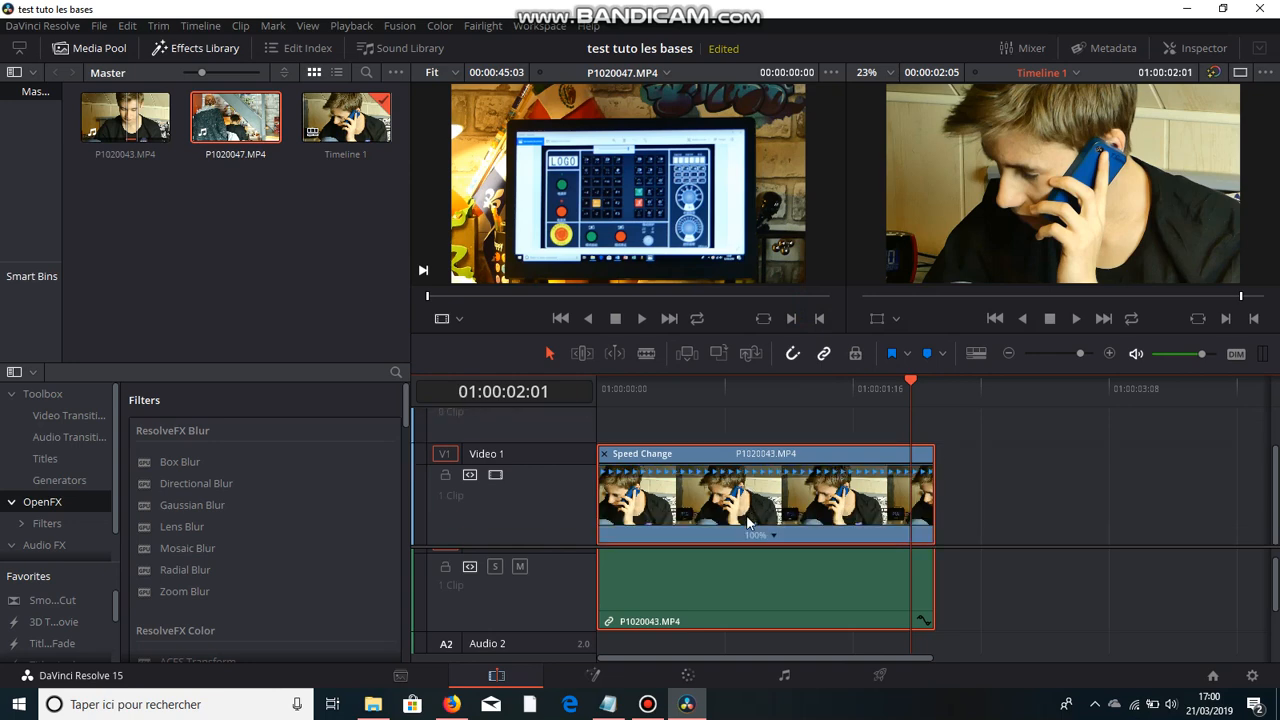
- Toggle the timeline clip's Retime Controls off and on several times, leaving them shown
right_click(776, 496)
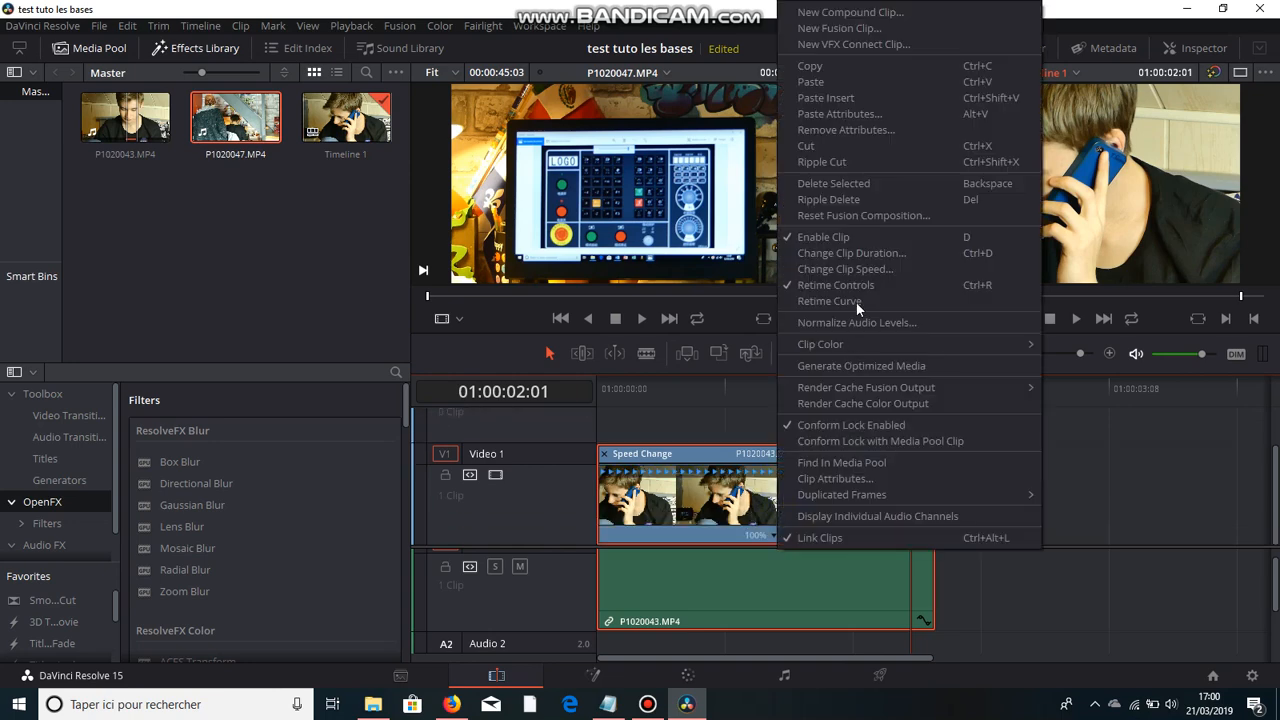
click(852, 287)
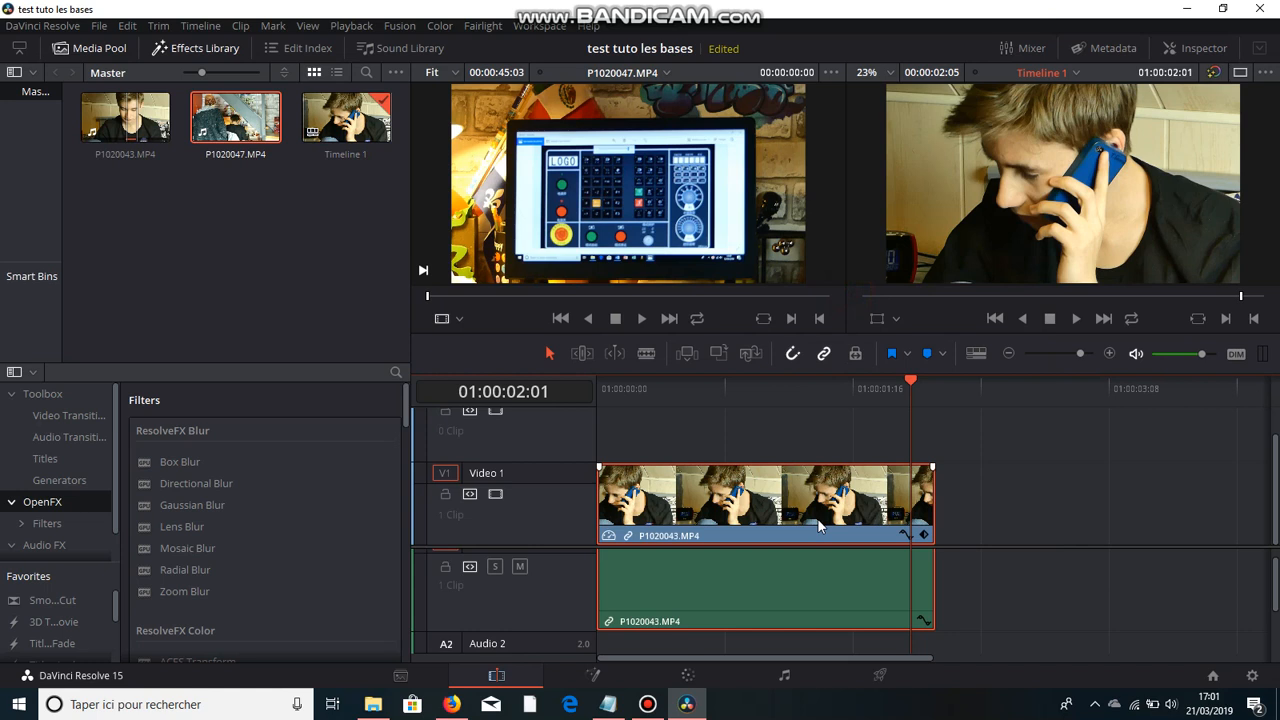
key(ctrl+r)
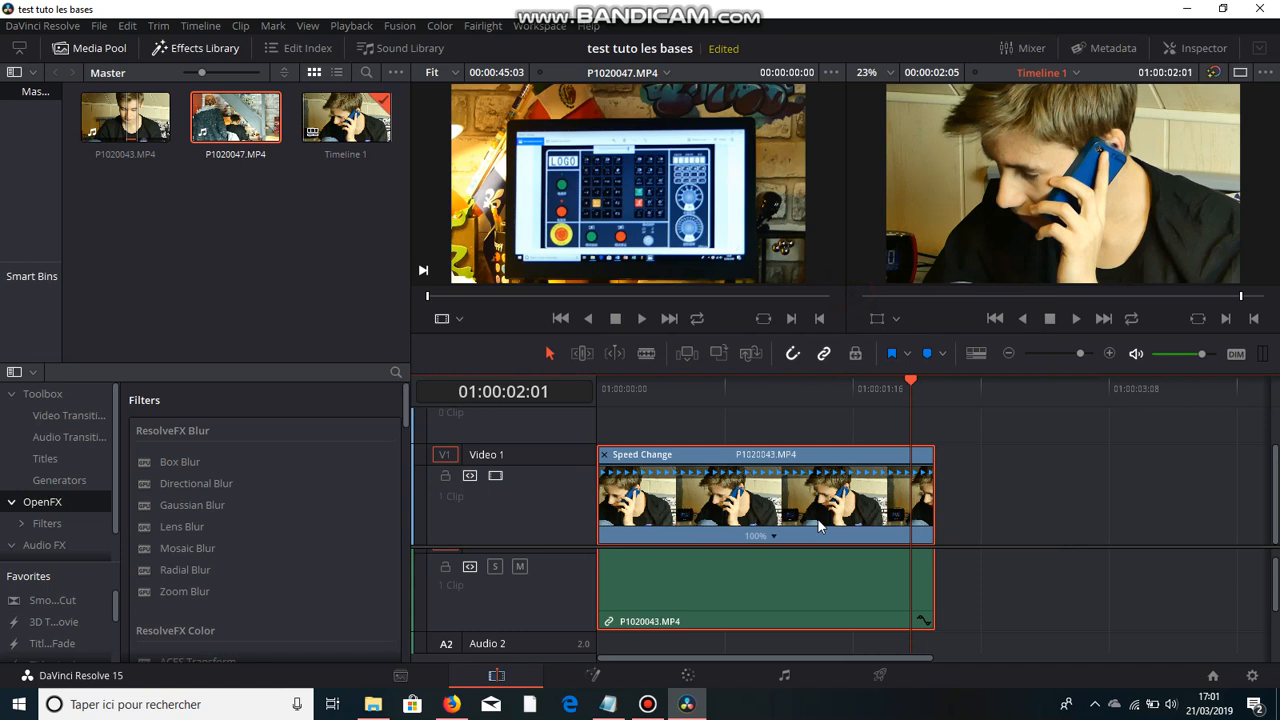
key(ctrl+r)
key(ctrl+r)
key(ctrl+r)
key(ctrl+r)
key(ctrl+r)
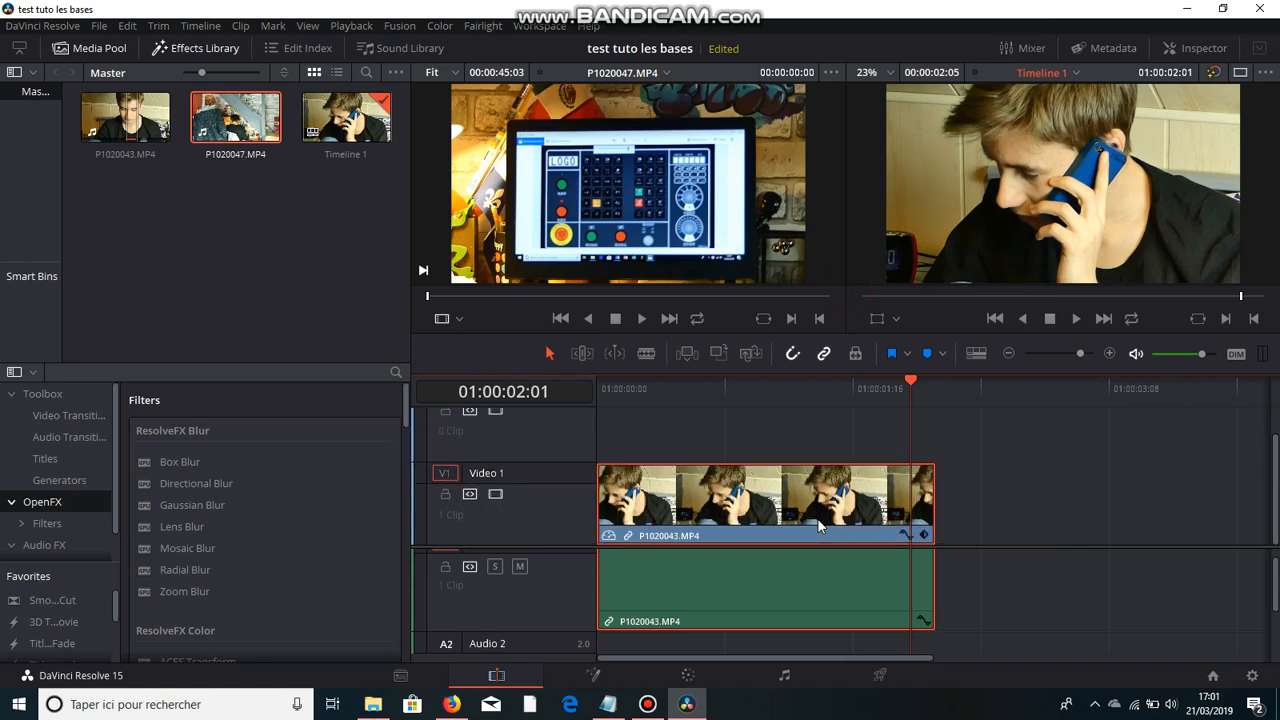
key(ctrl+r)
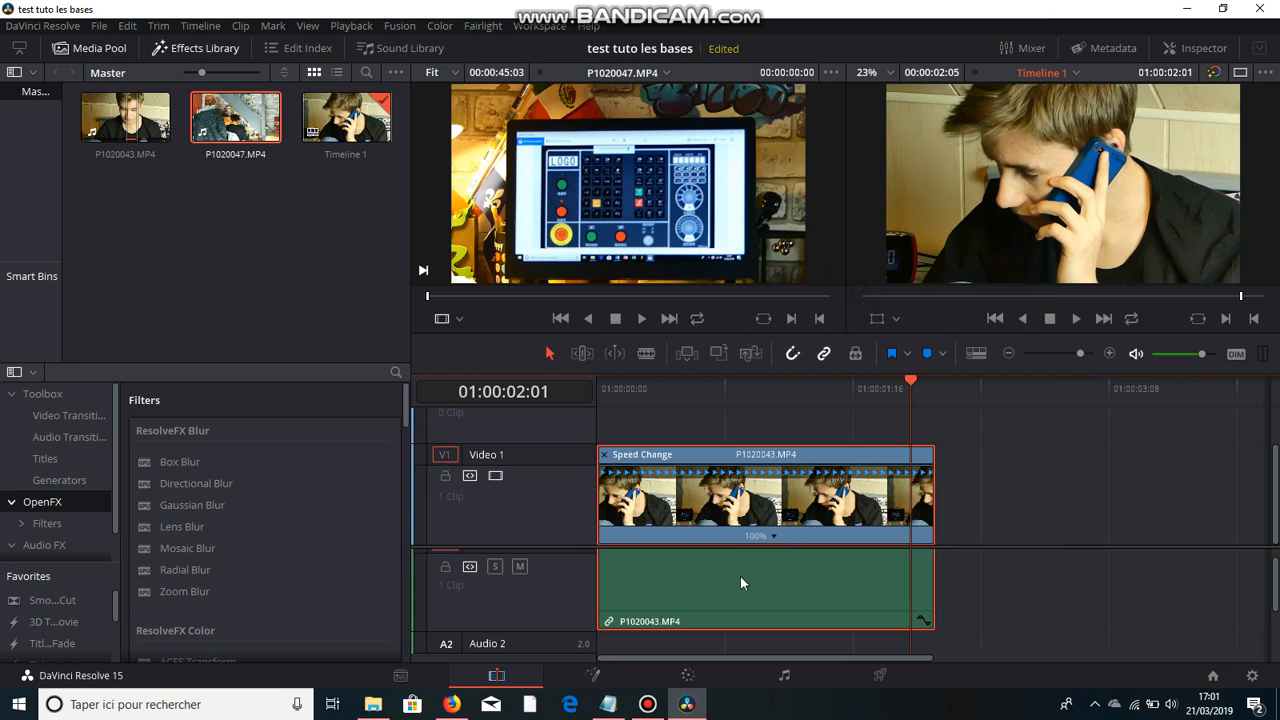
- Set the timeline clip's speed to 50% through its retime controls
click(774, 537)
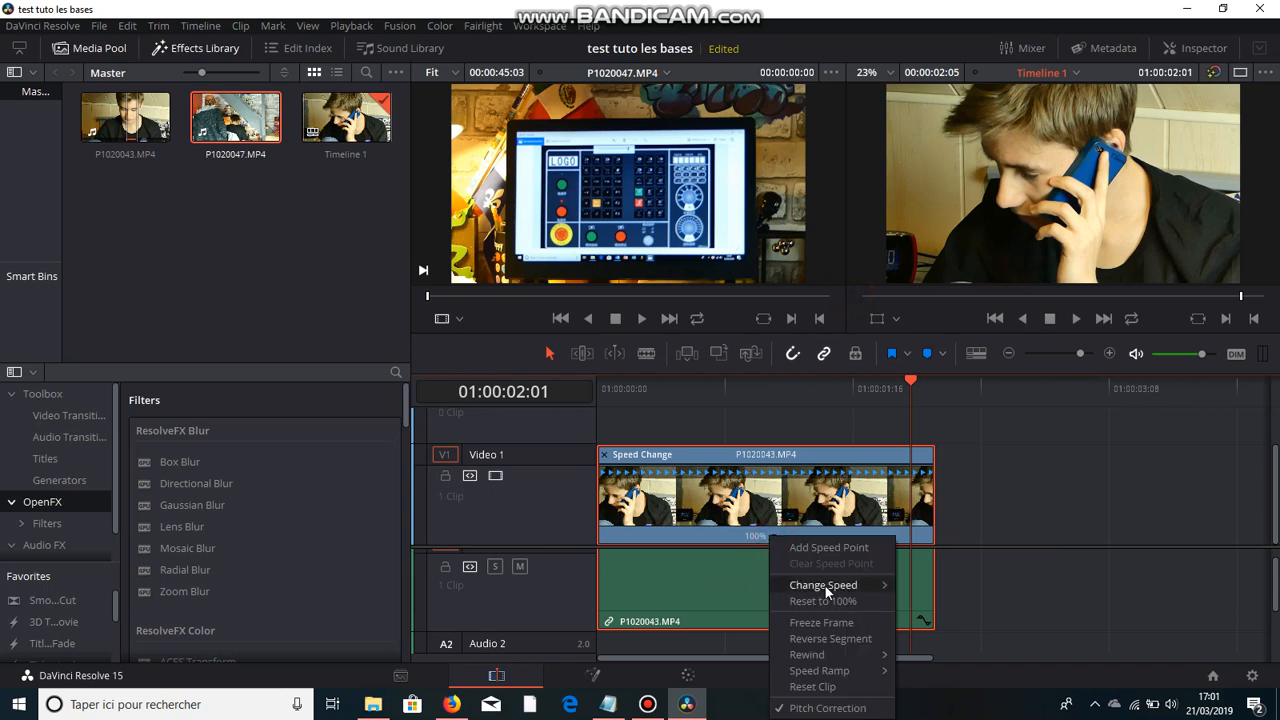
mouse_move(827, 592)
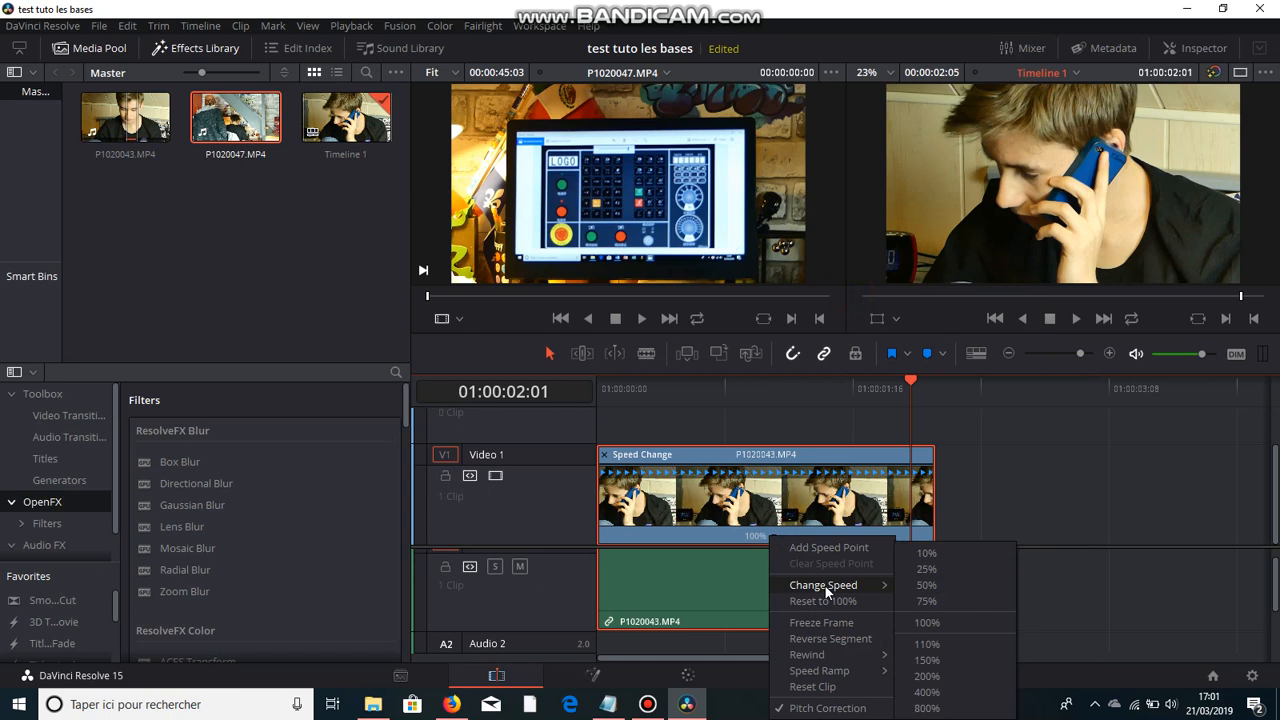
click(912, 586)
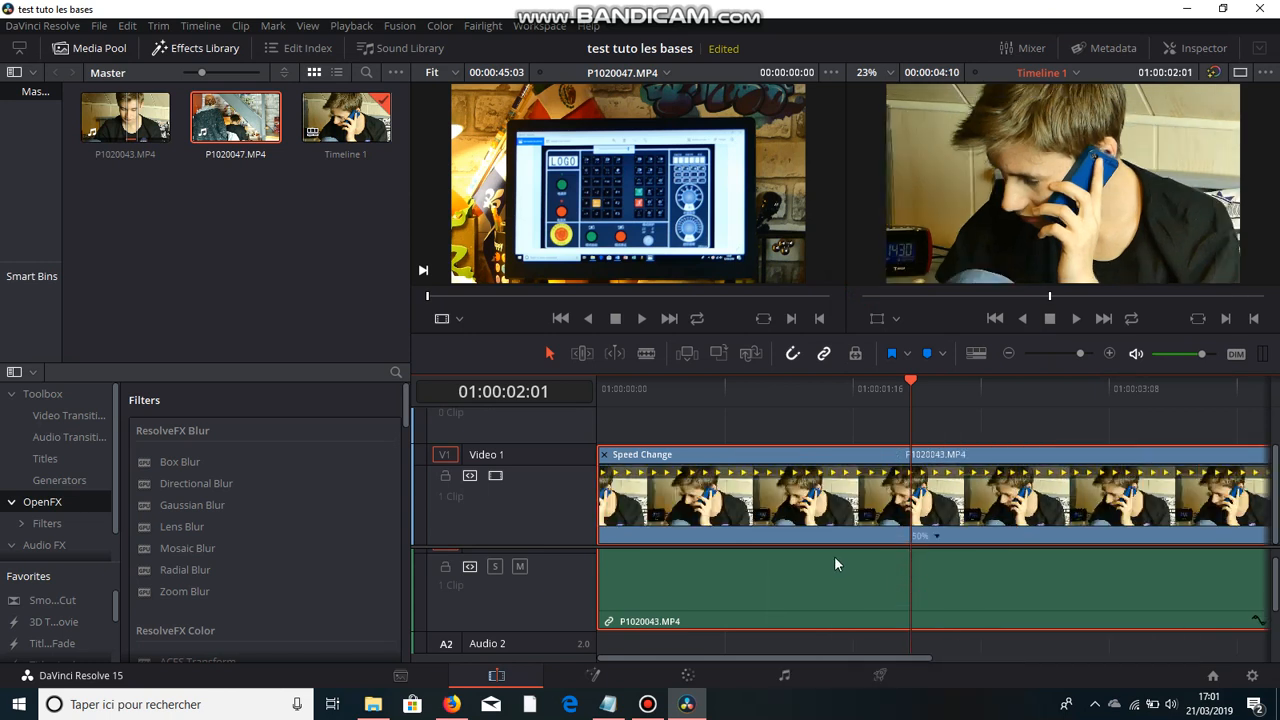
- Hide the clip's retime controls and play the slowed clip from near its start
click(604, 454)
click(649, 391)
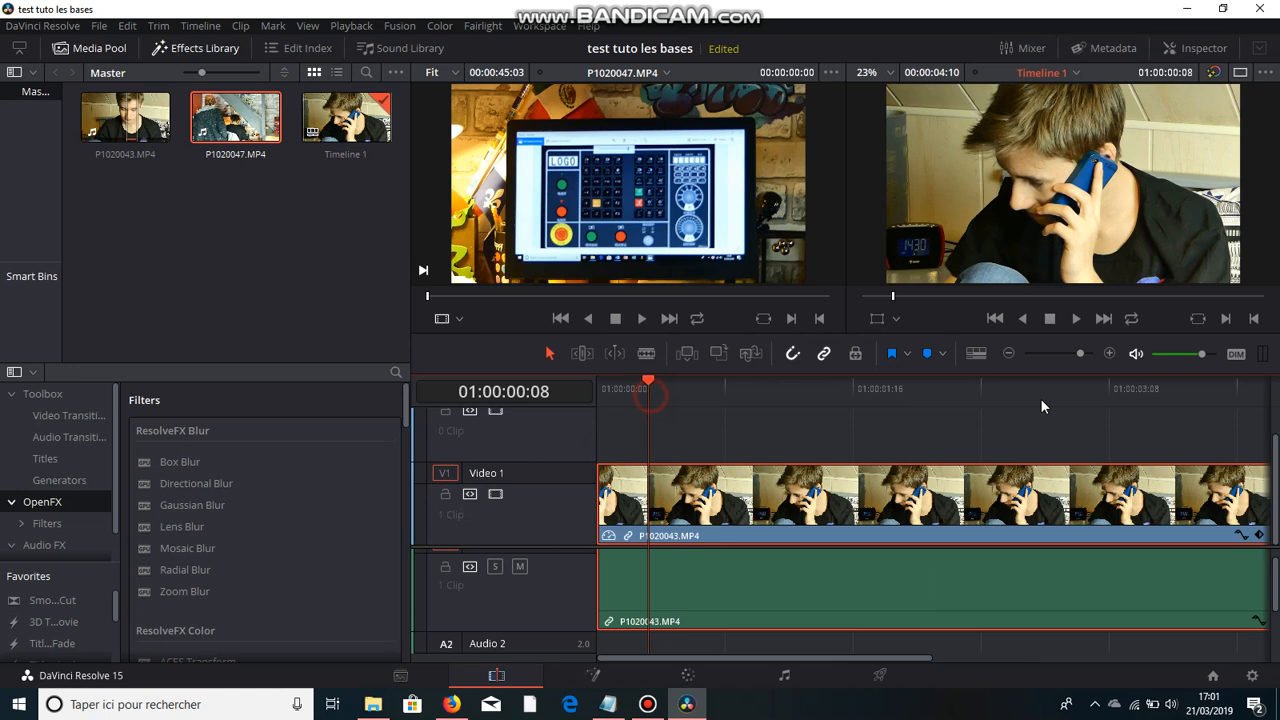
click(1075, 326)
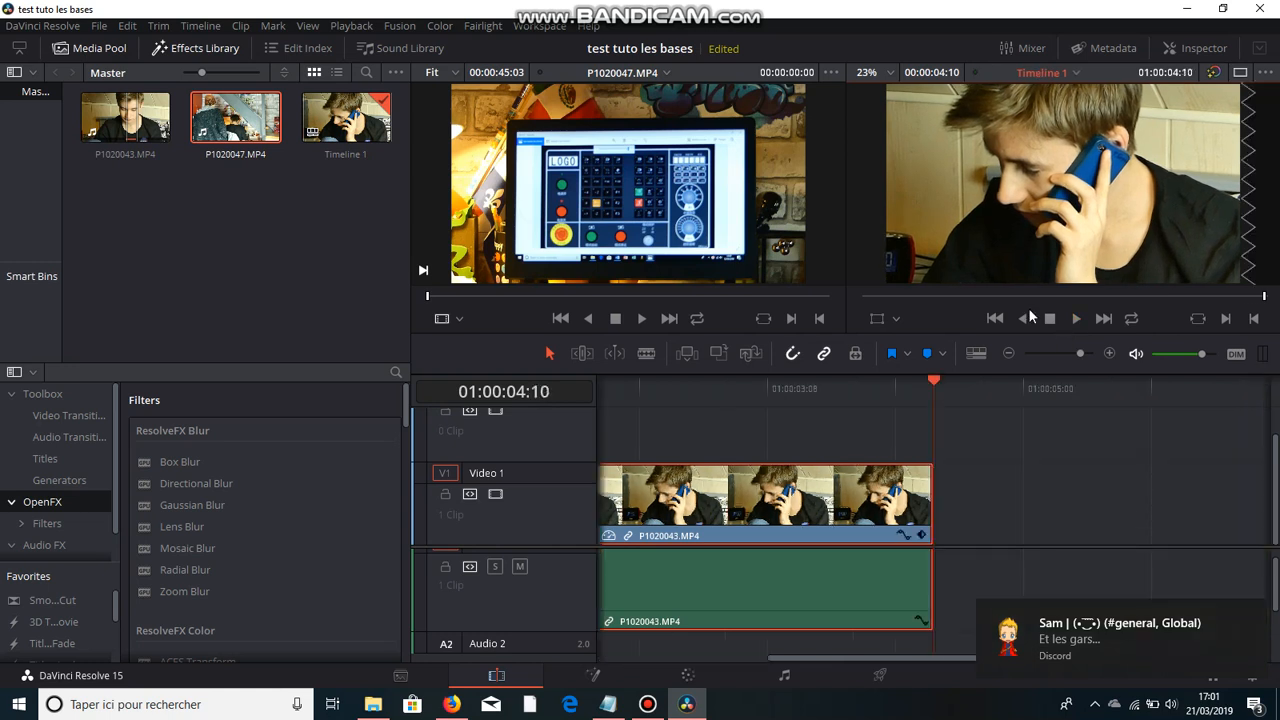
click(1256, 614)
click(804, 516)
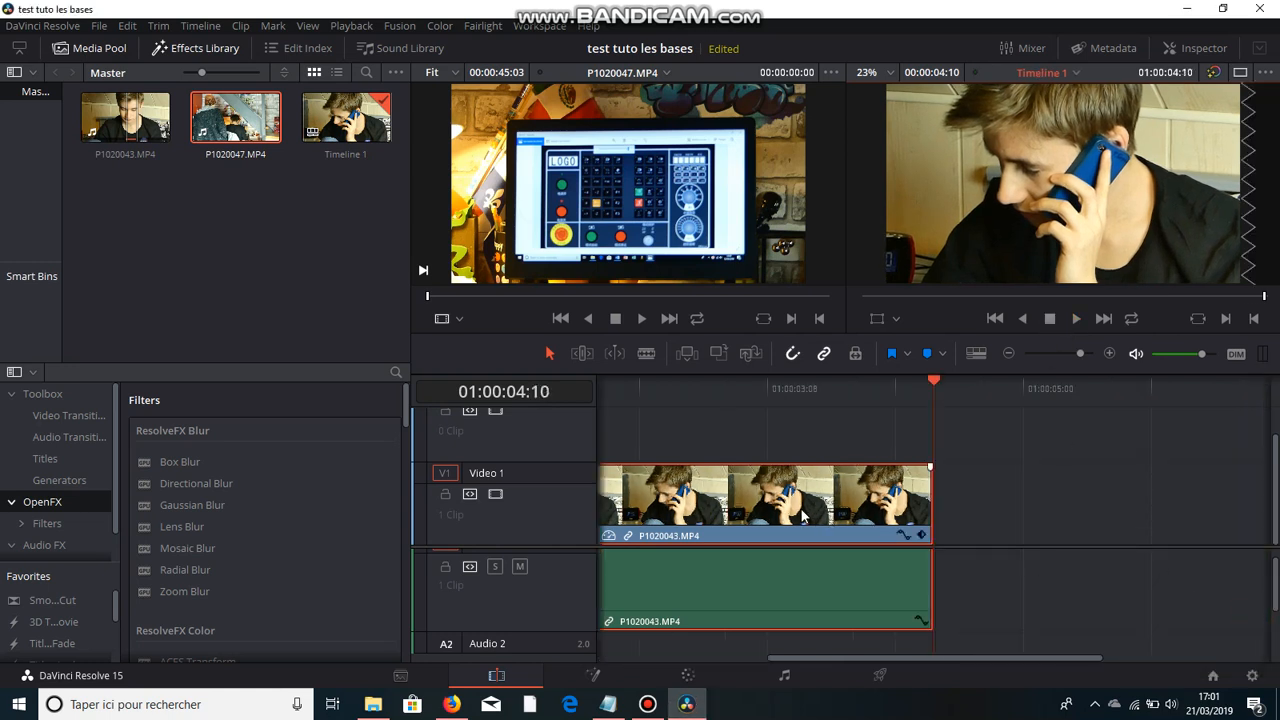
- Show the clip's retime controls again and set its speed to 800%
key(ctrl+r)
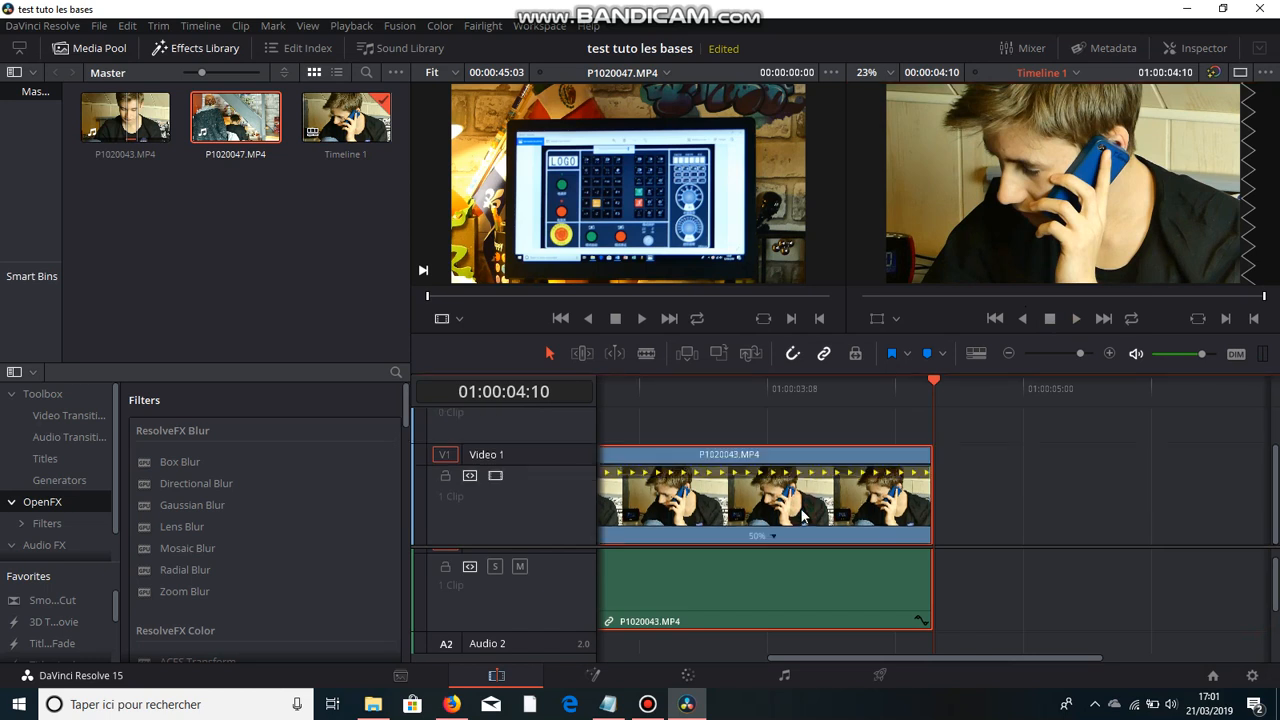
click(774, 536)
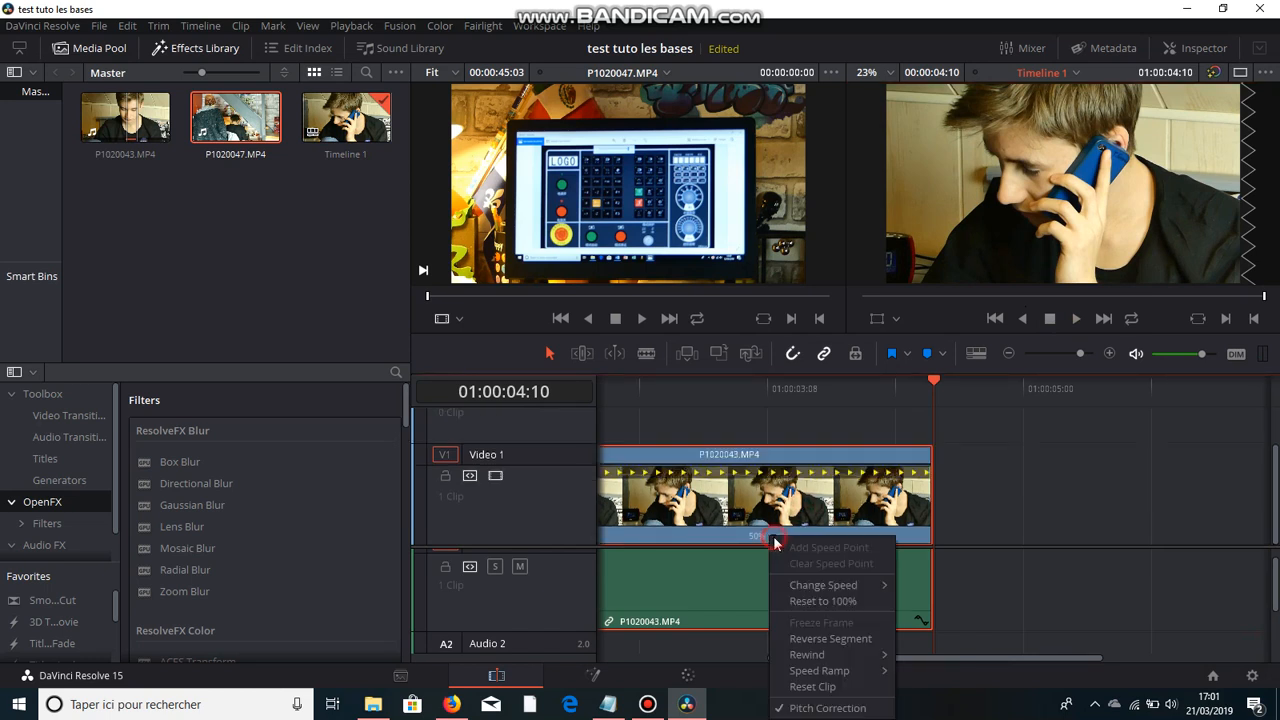
mouse_move(857, 585)
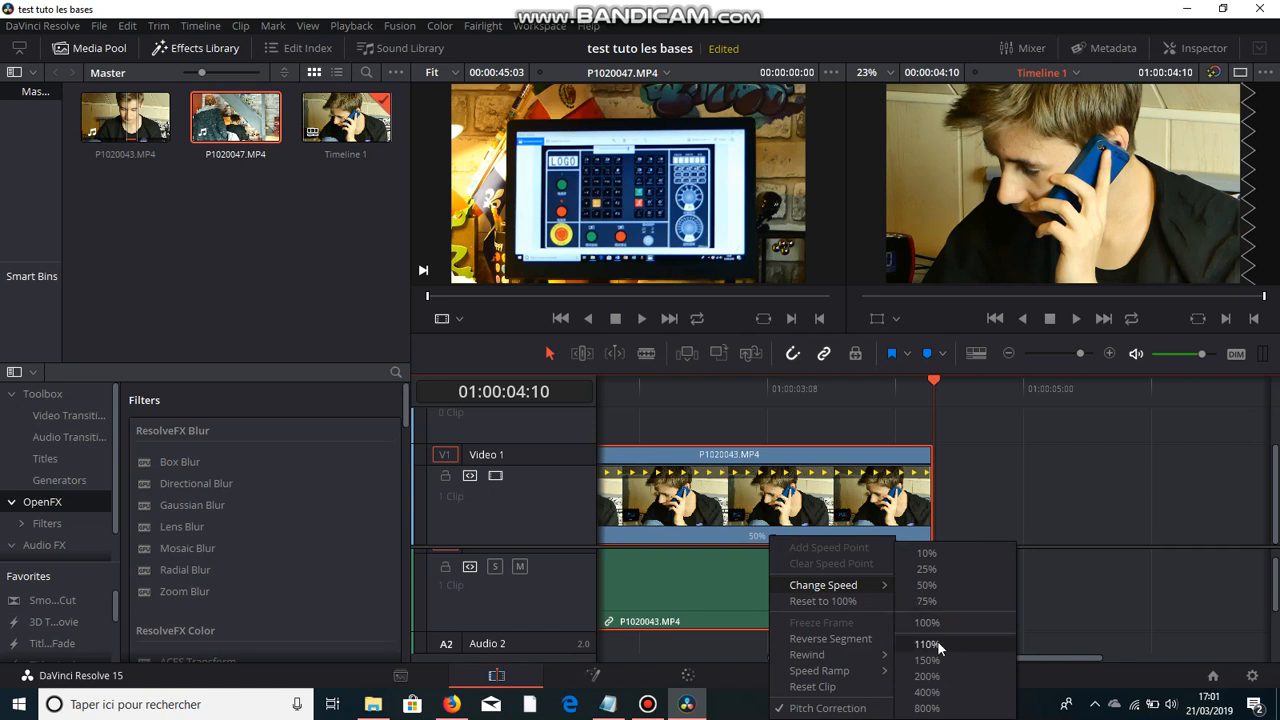
click(940, 709)
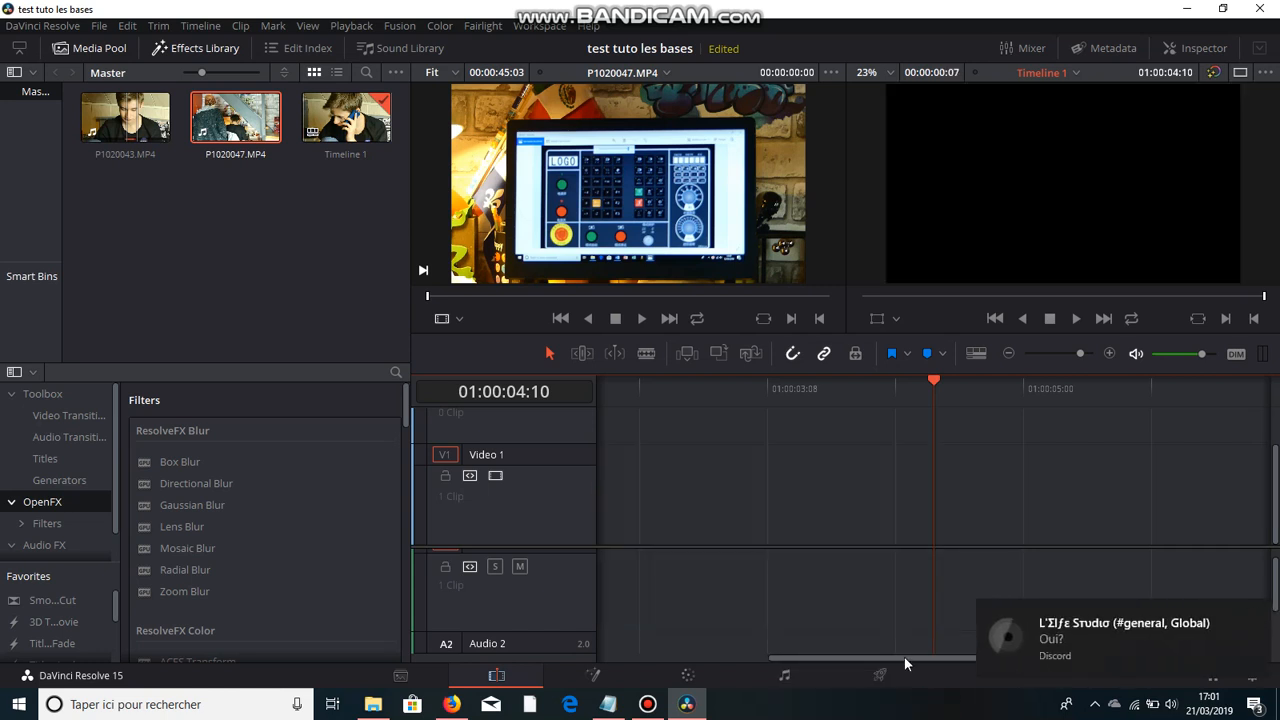
- Return the playhead to the start of the timeline and play the sped-up clip
drag(904, 658, 640, 645)
drag(617, 391, 594, 386)
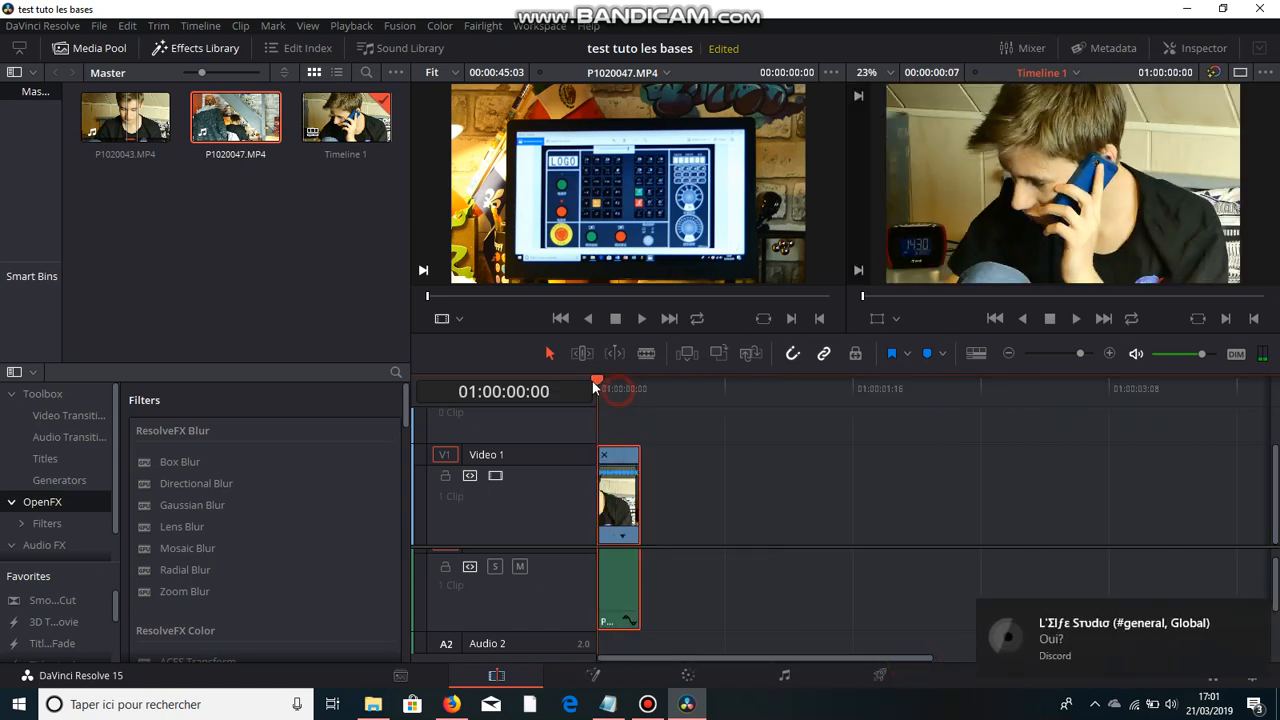
click(1077, 318)
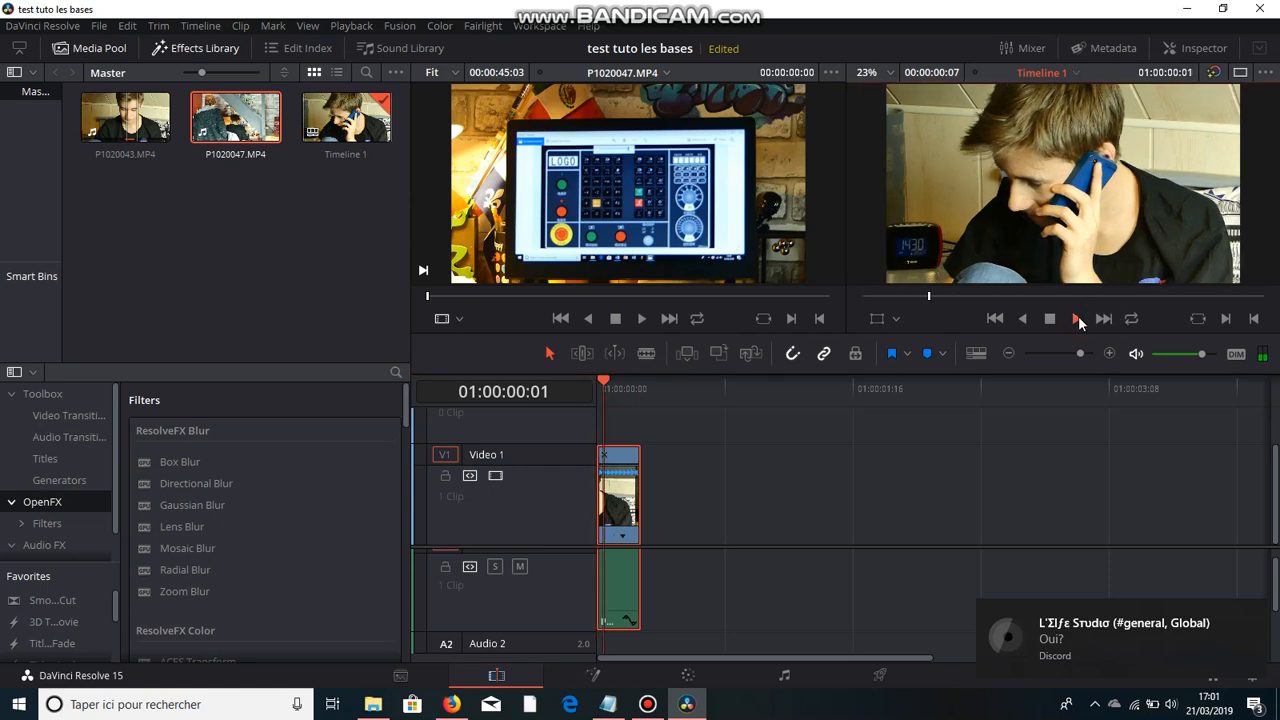
- Set the timeline clip's speed back to 100% through its retime controls
click(622, 536)
mouse_move(705, 585)
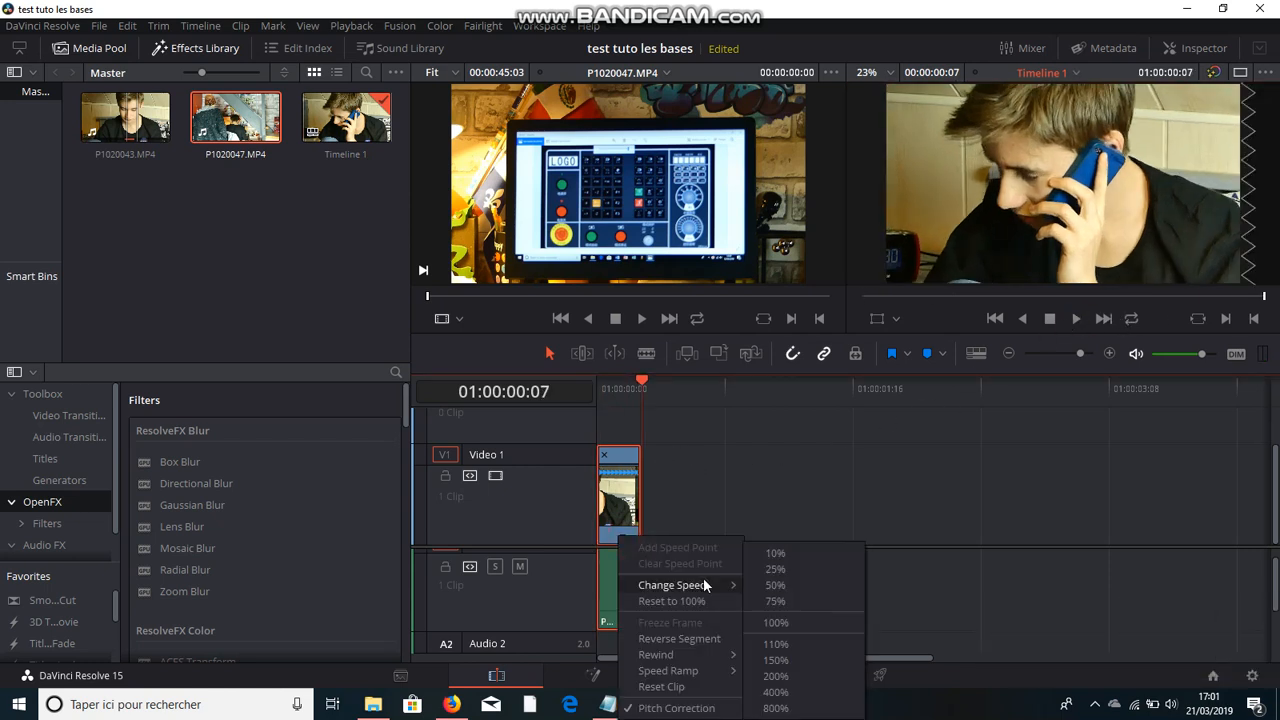
click(775, 622)
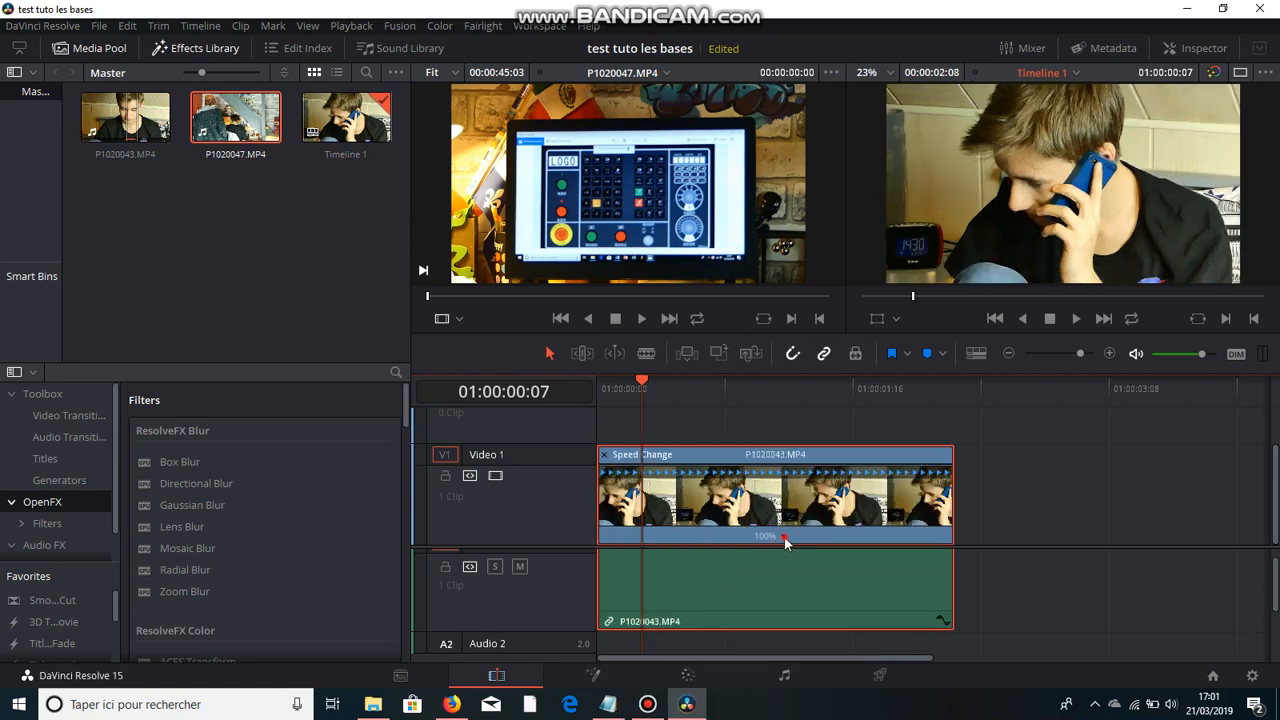
- Try Reverse Segment on the timeline clip with playback, and restore the forward direction
click(785, 537)
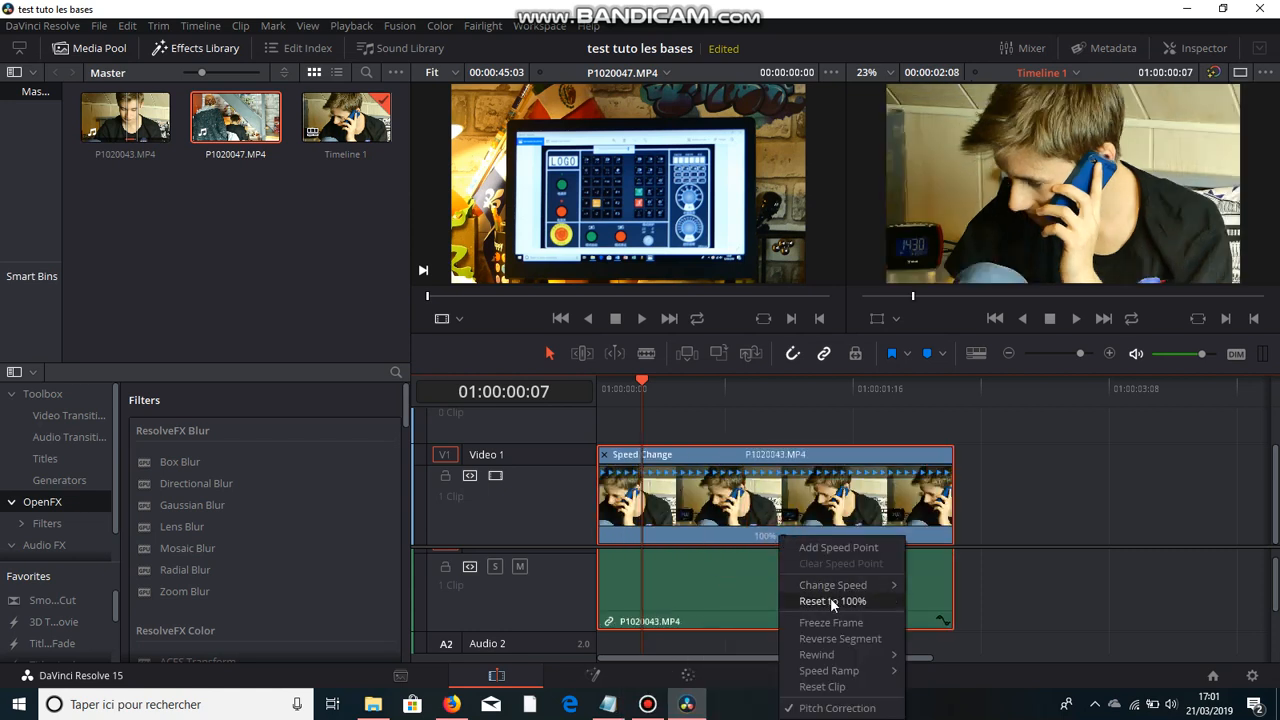
mouse_move(866, 656)
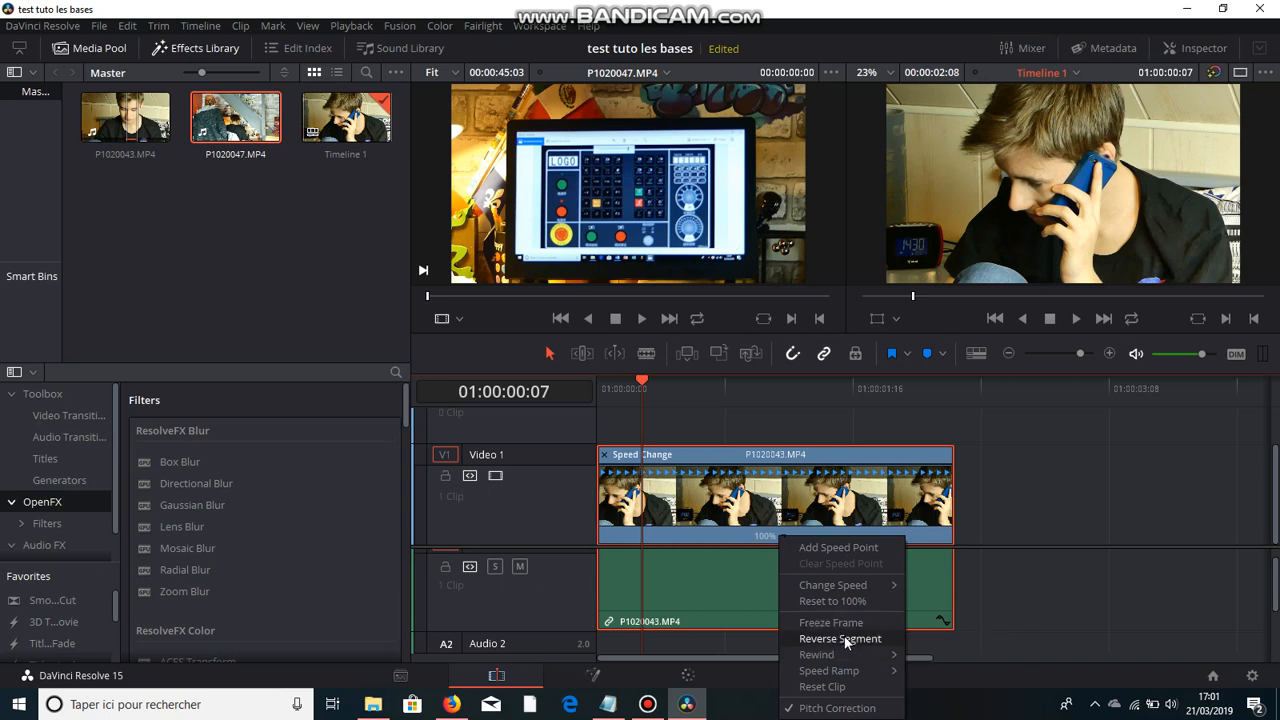
click(844, 636)
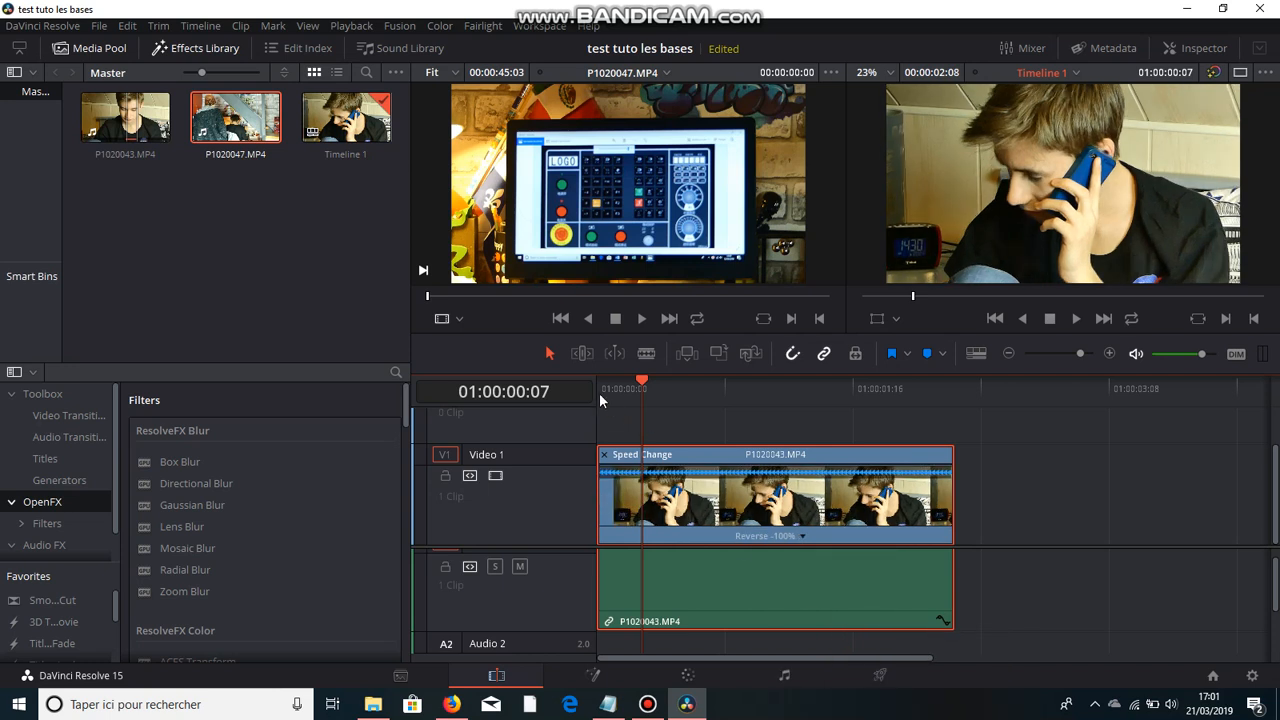
click(1076, 318)
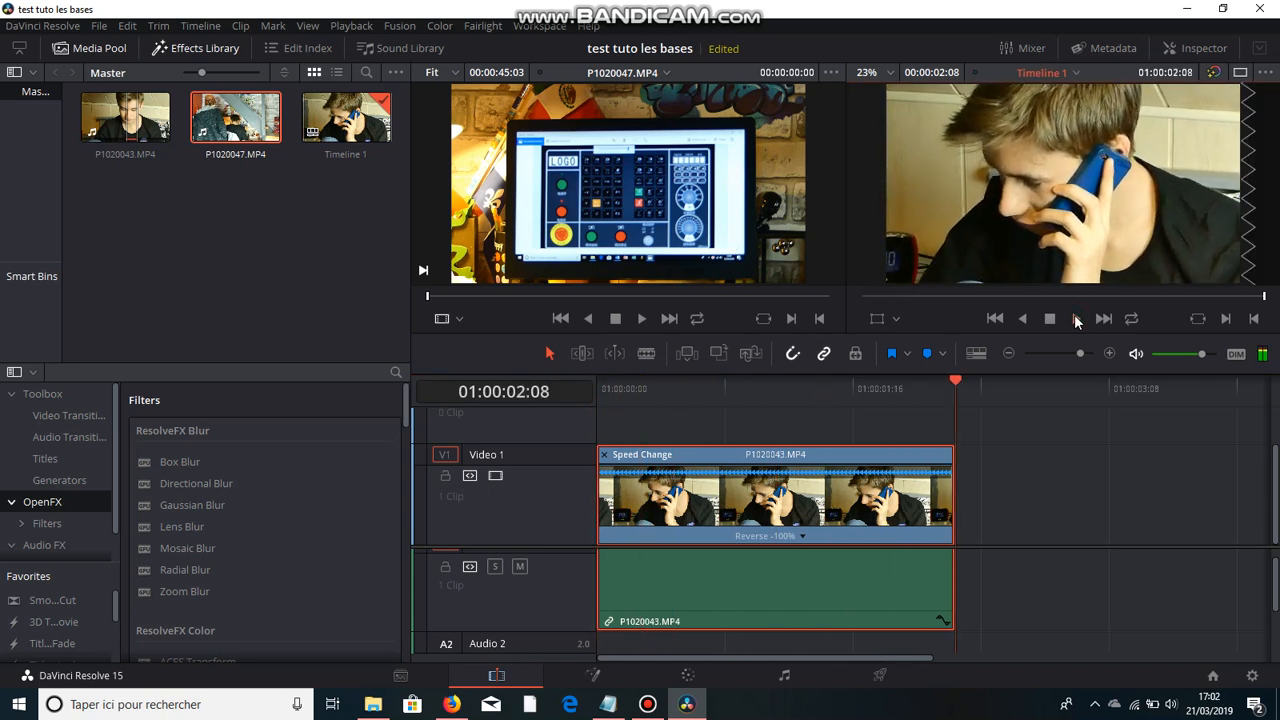
mouse_move(624, 403)
mouse_down()
mouse_move(596, 403)
mouse_move(648, 404)
mouse_up()
click(1252, 598)
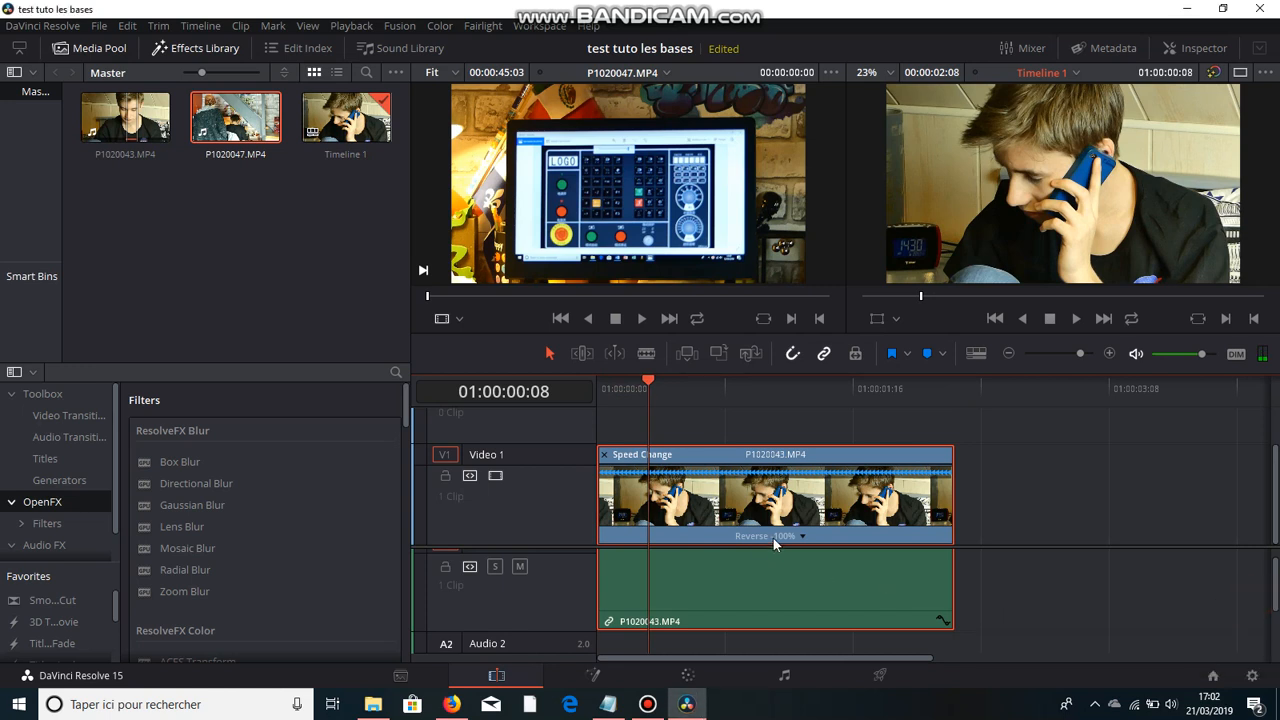
click(804, 538)
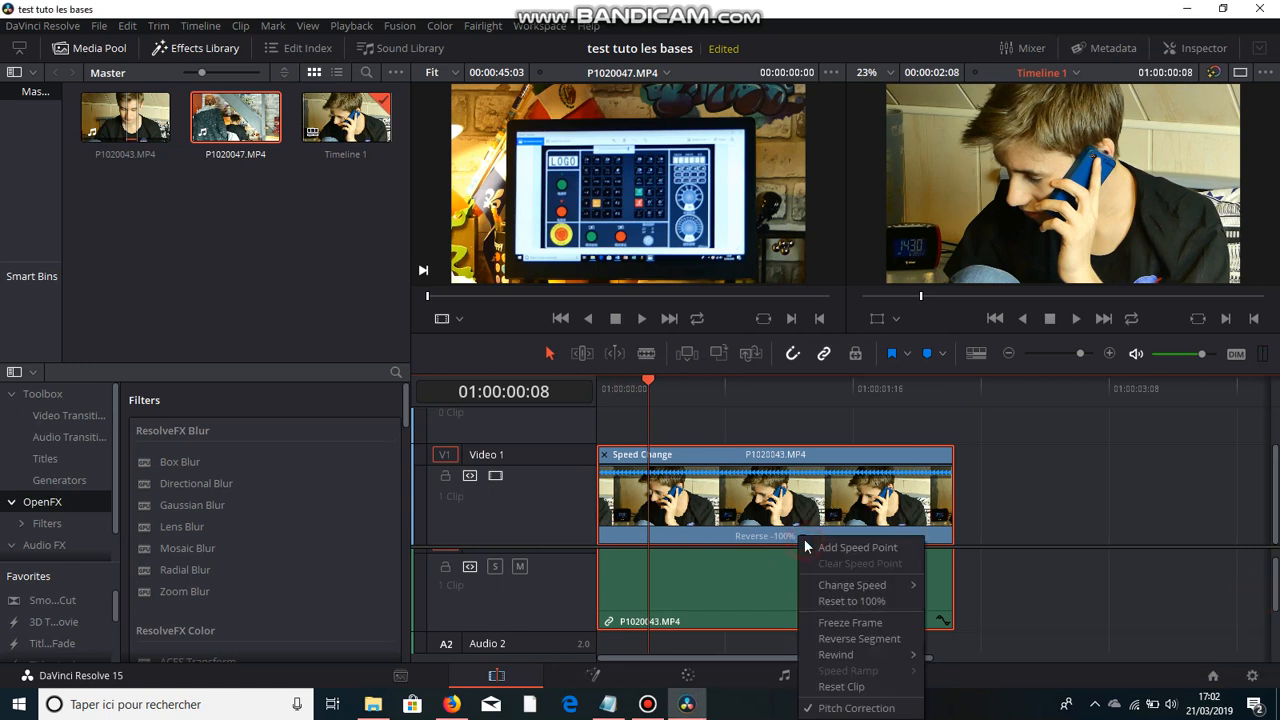
click(852, 637)
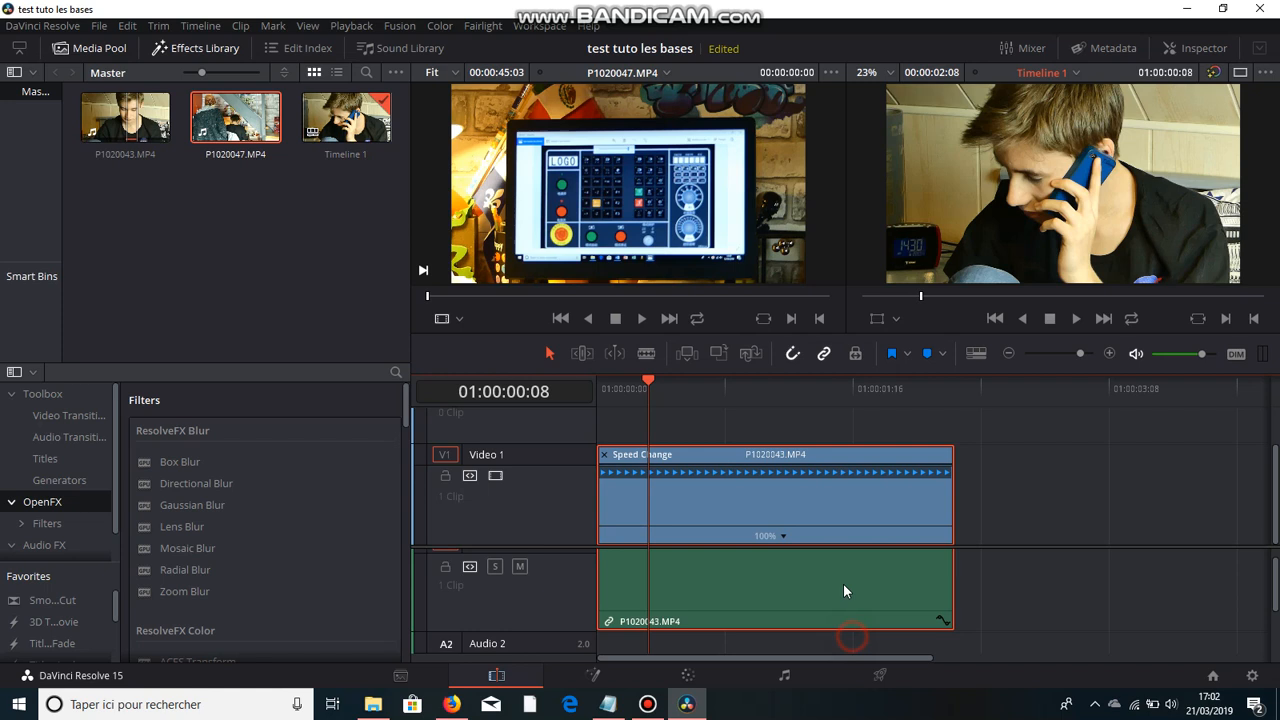
- Apply a -100% rewind to the timeline clip through its retime controls and review the resulting speed segments
click(785, 538)
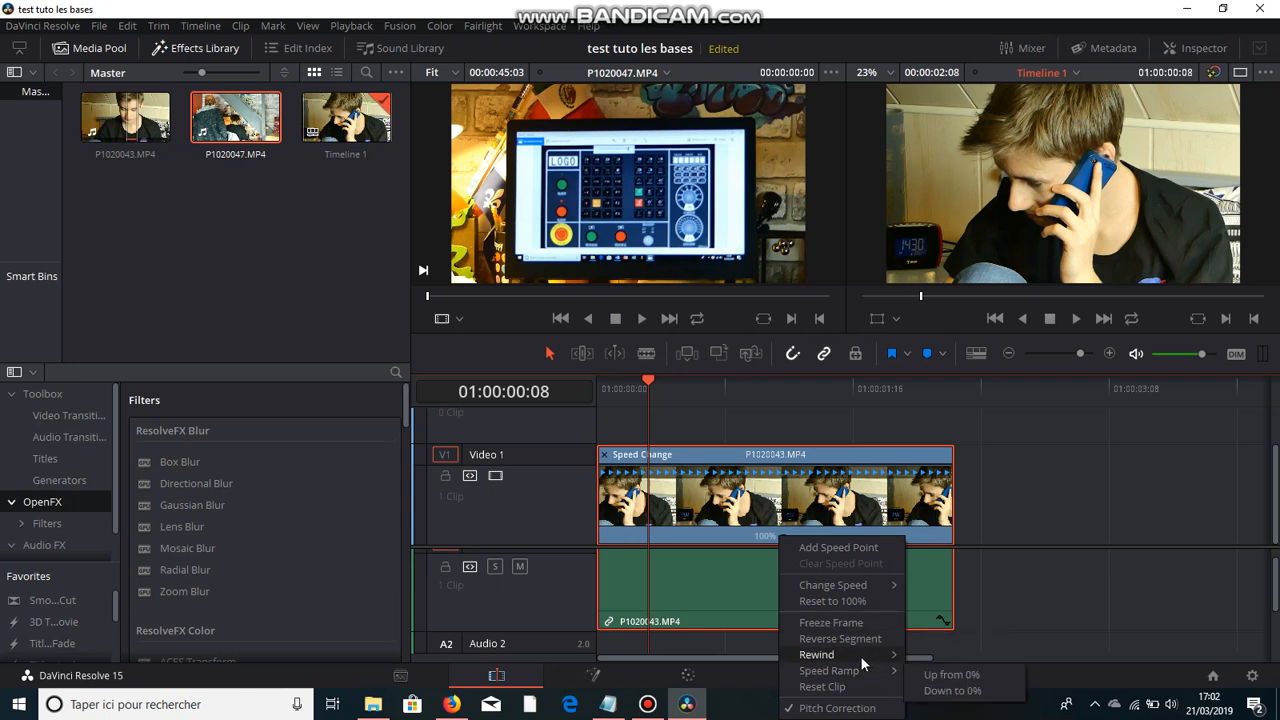
mouse_move(860, 655)
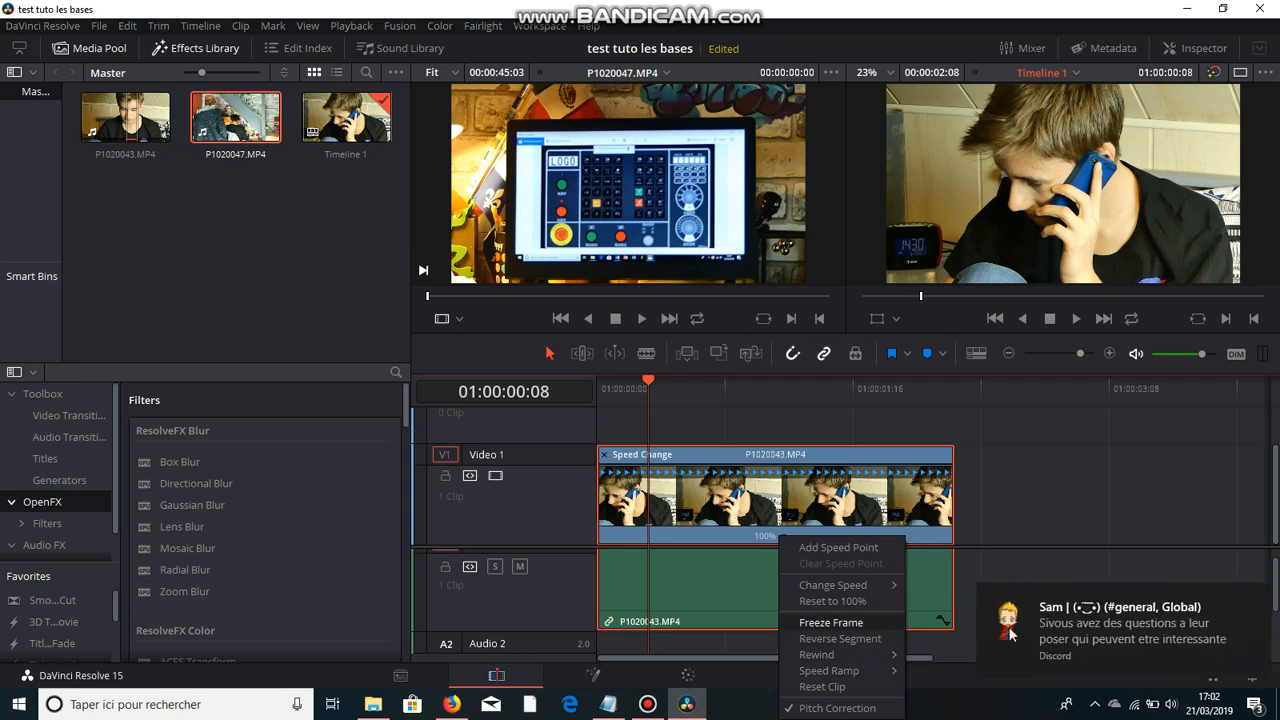
click(1255, 600)
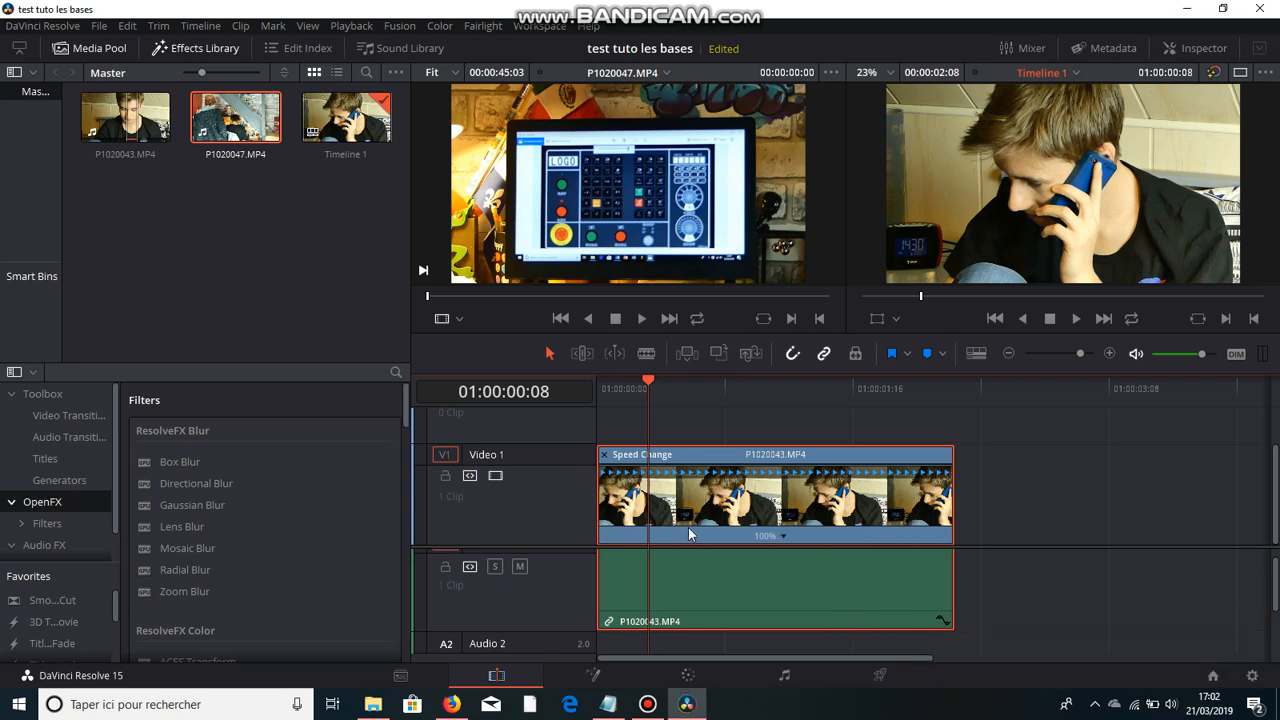
click(785, 538)
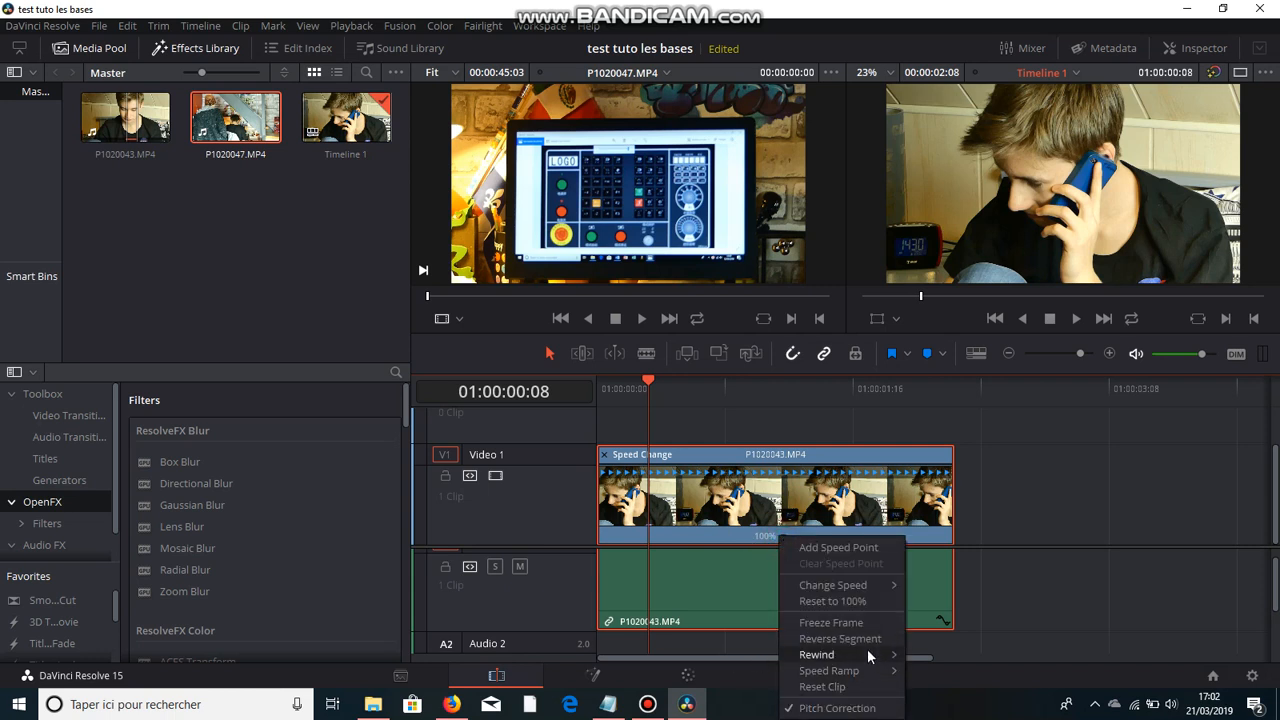
mouse_move(868, 654)
click(925, 662)
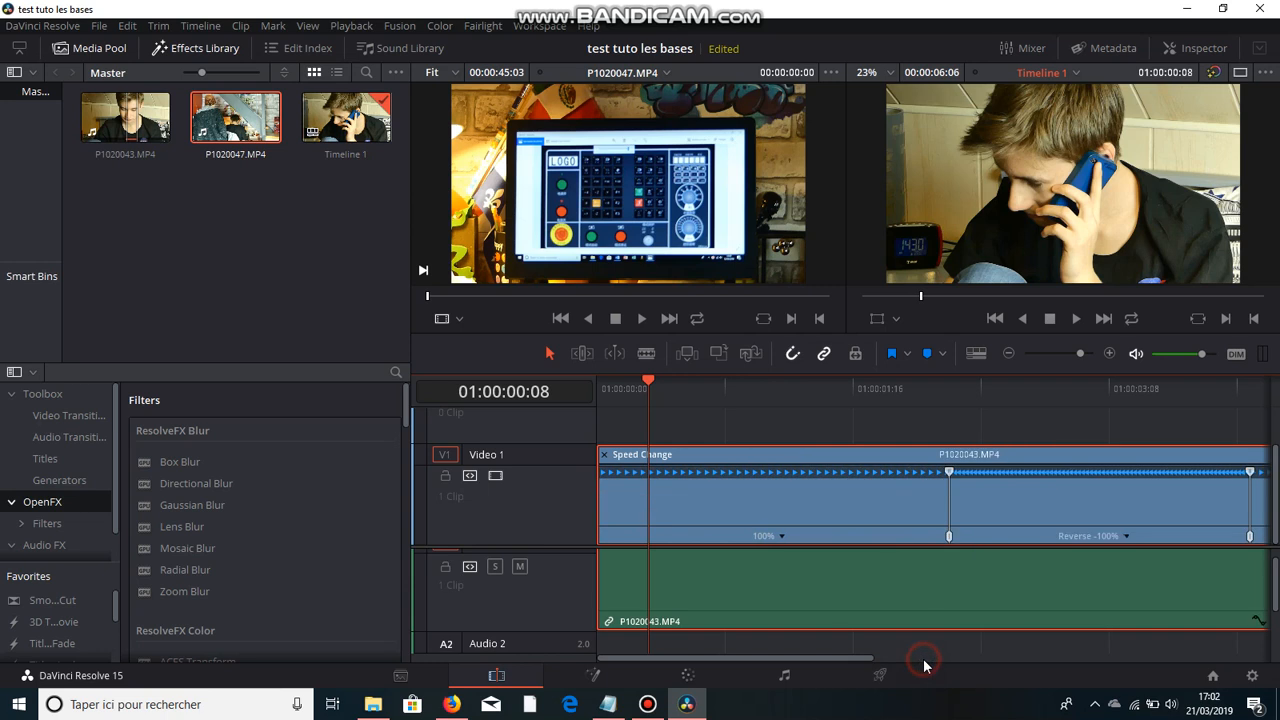
drag(844, 657, 965, 659)
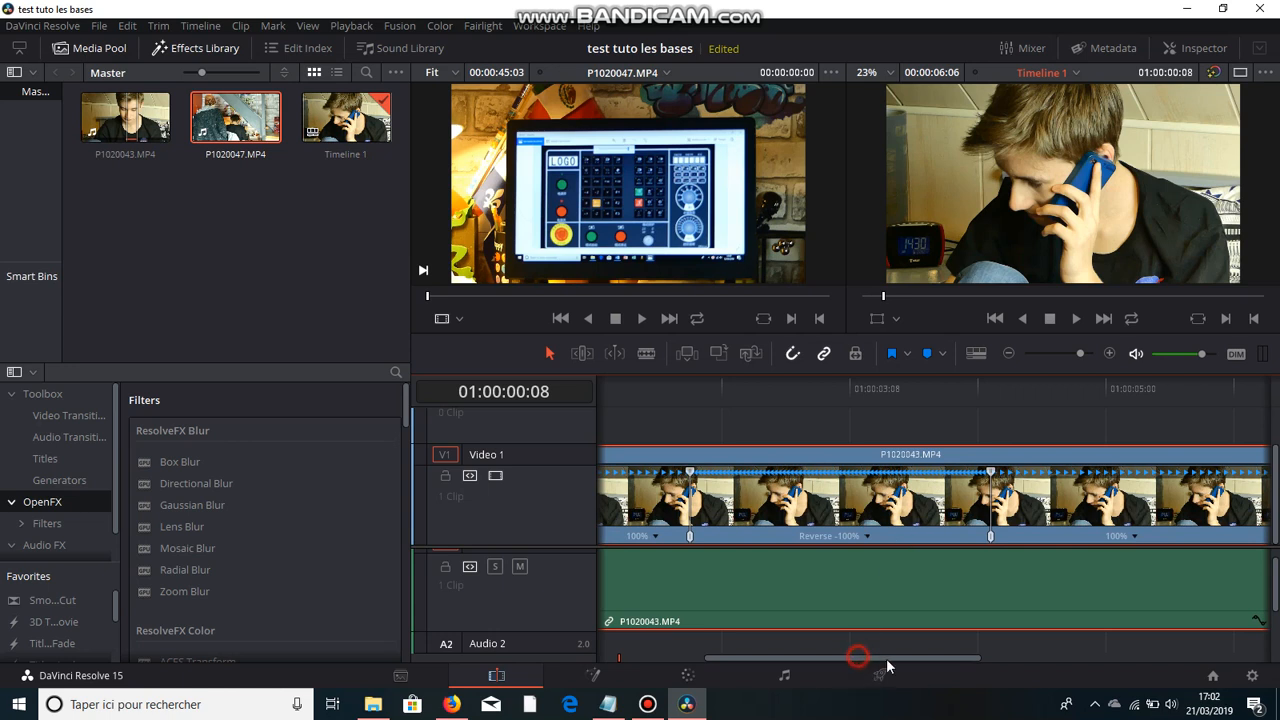
drag(886, 658, 790, 641)
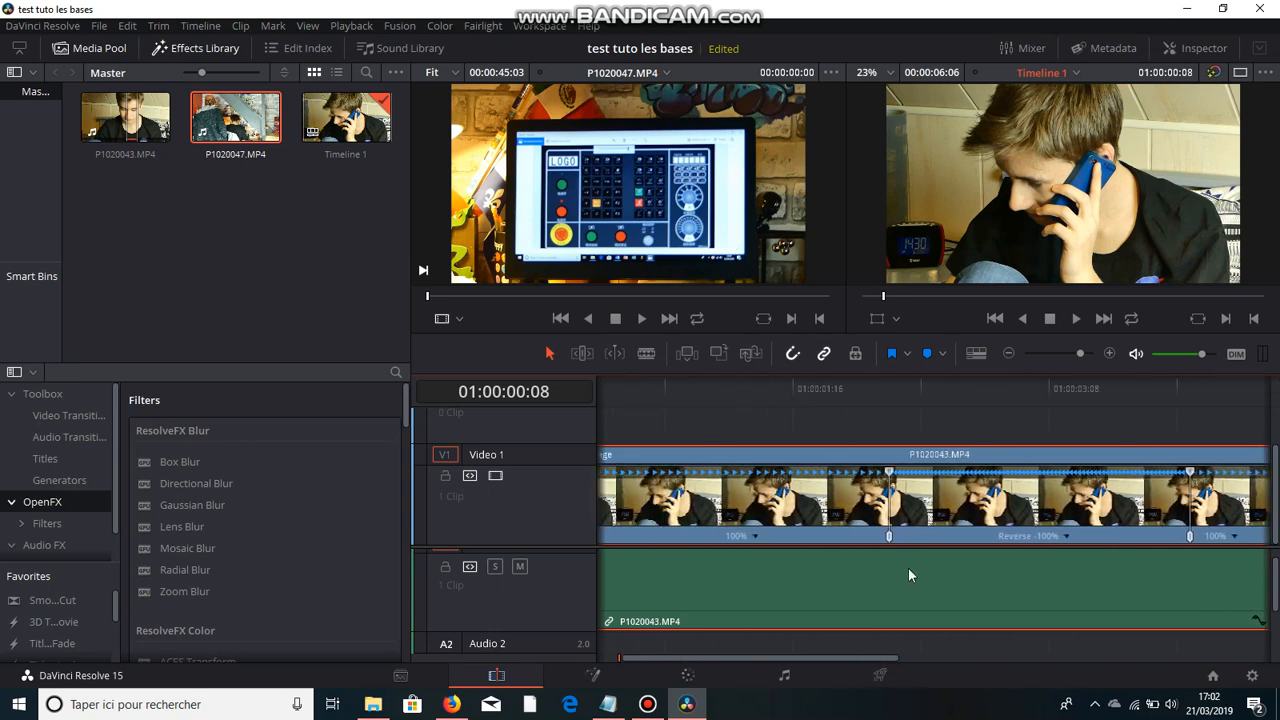
- Set the rewound segment's speed to 50% and change its direction with Reverse Segment
click(1064, 537)
mouse_move(1110, 586)
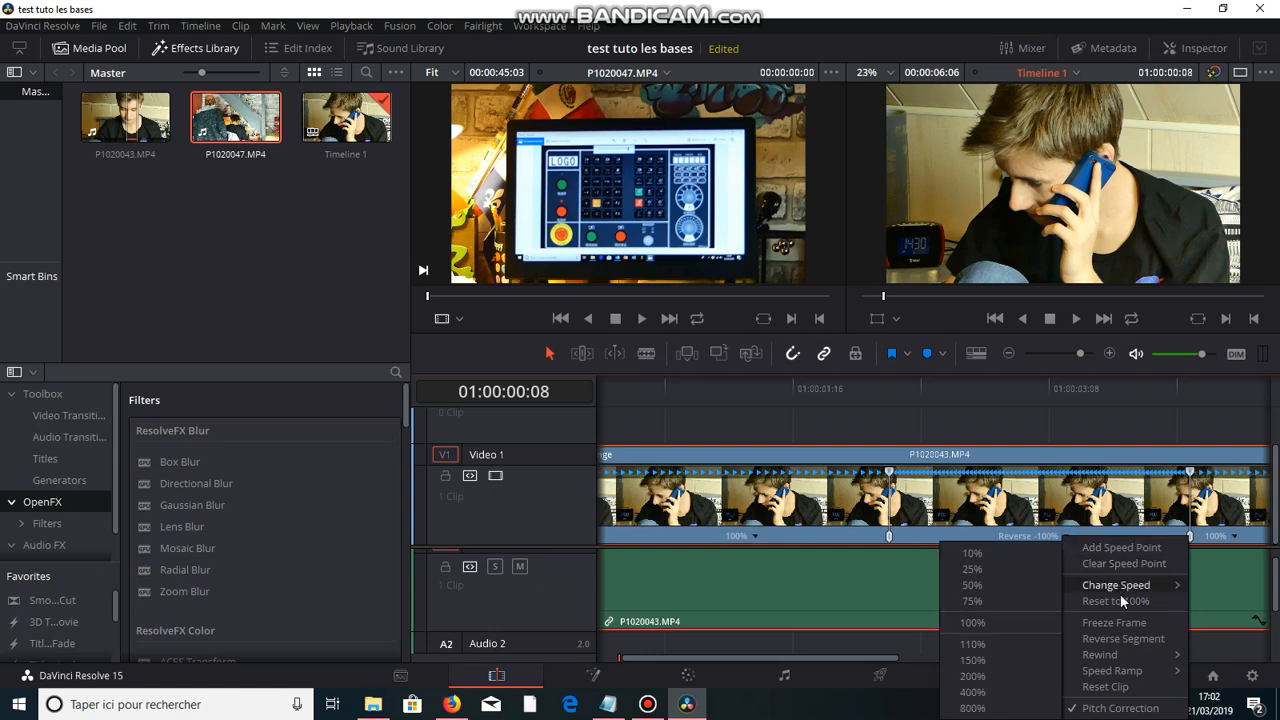
click(970, 586)
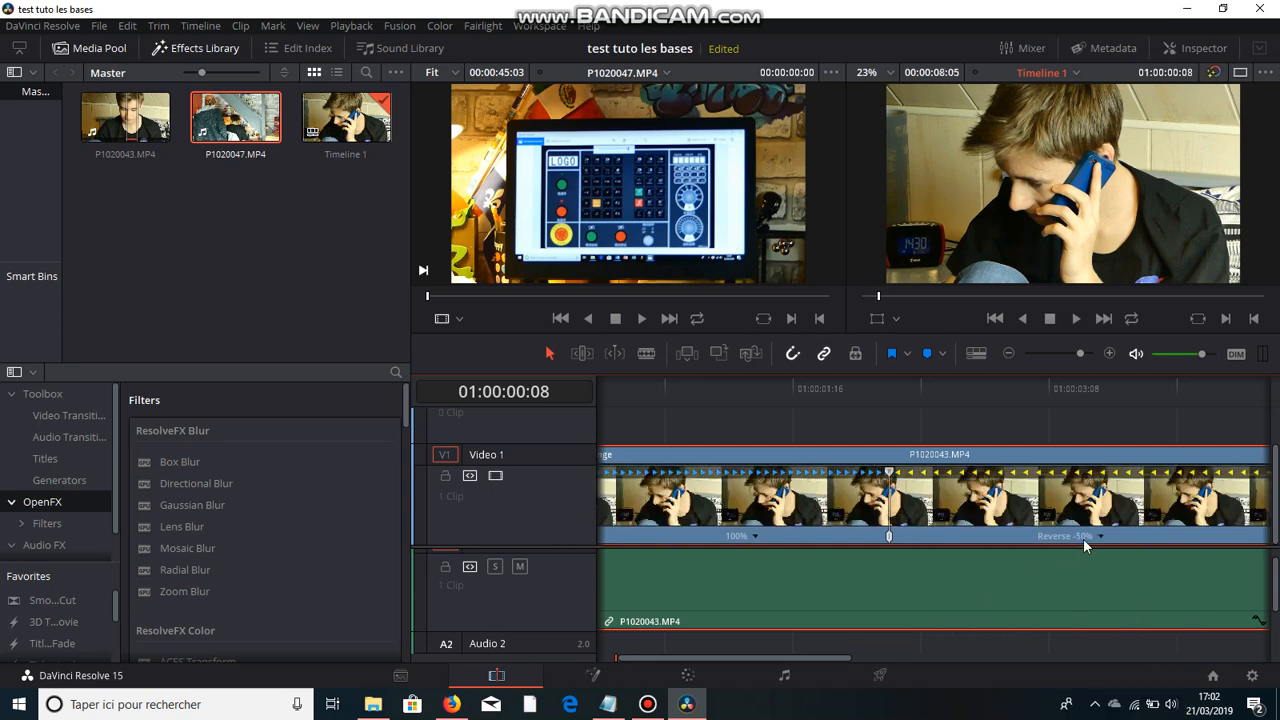
click(1097, 538)
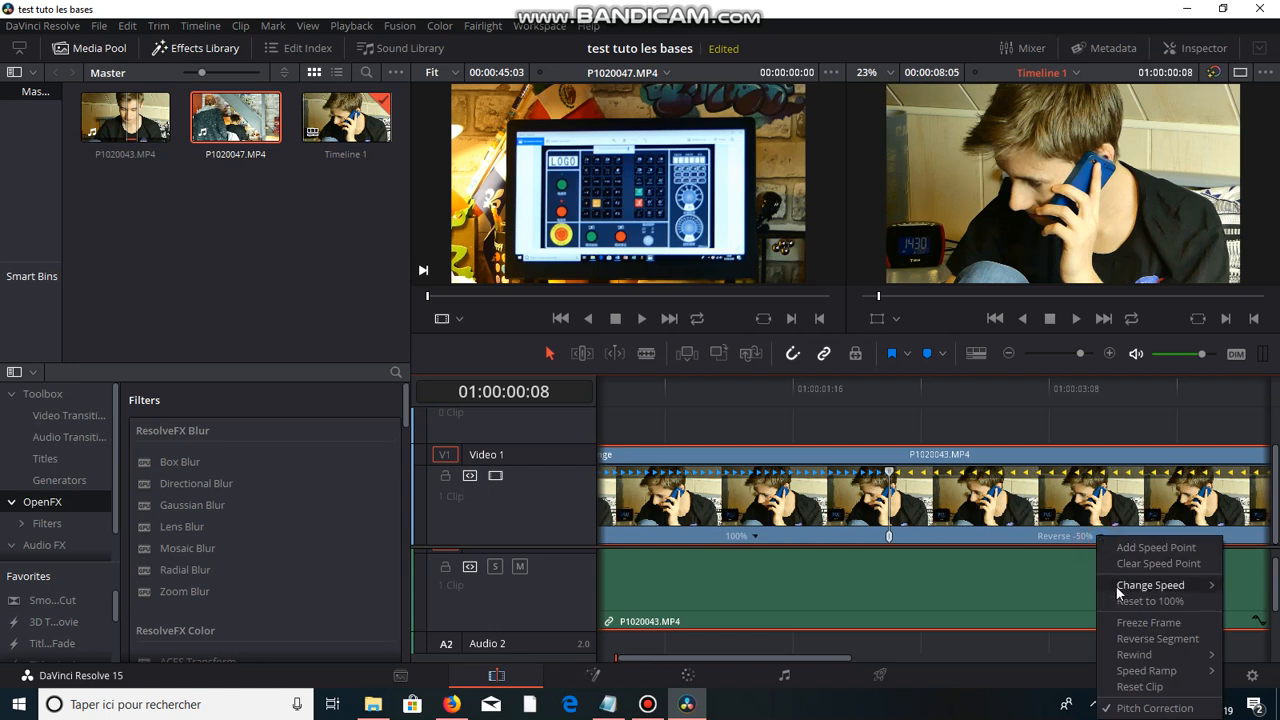
mouse_move(1120, 589)
click(1140, 638)
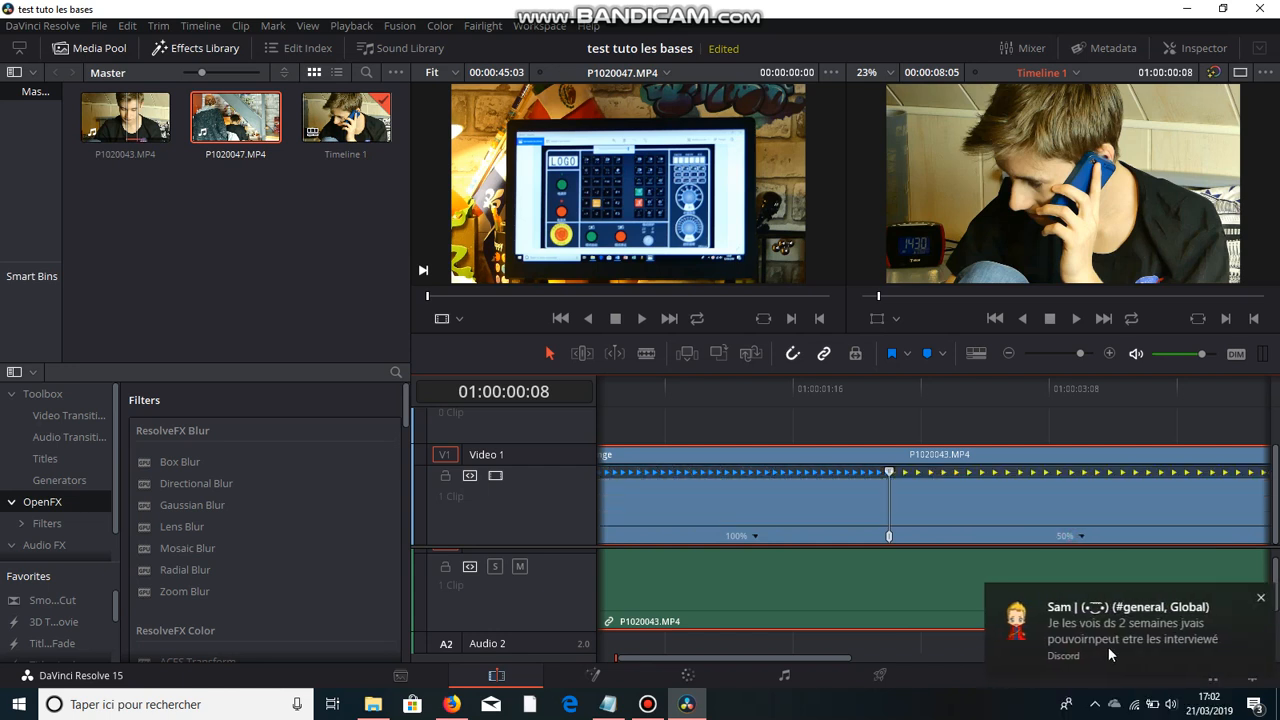
- Play the retimed clip from the timeline start and shift its last speed point slightly, giving the preceding segment 49% speed
drag(750, 386, 537, 385)
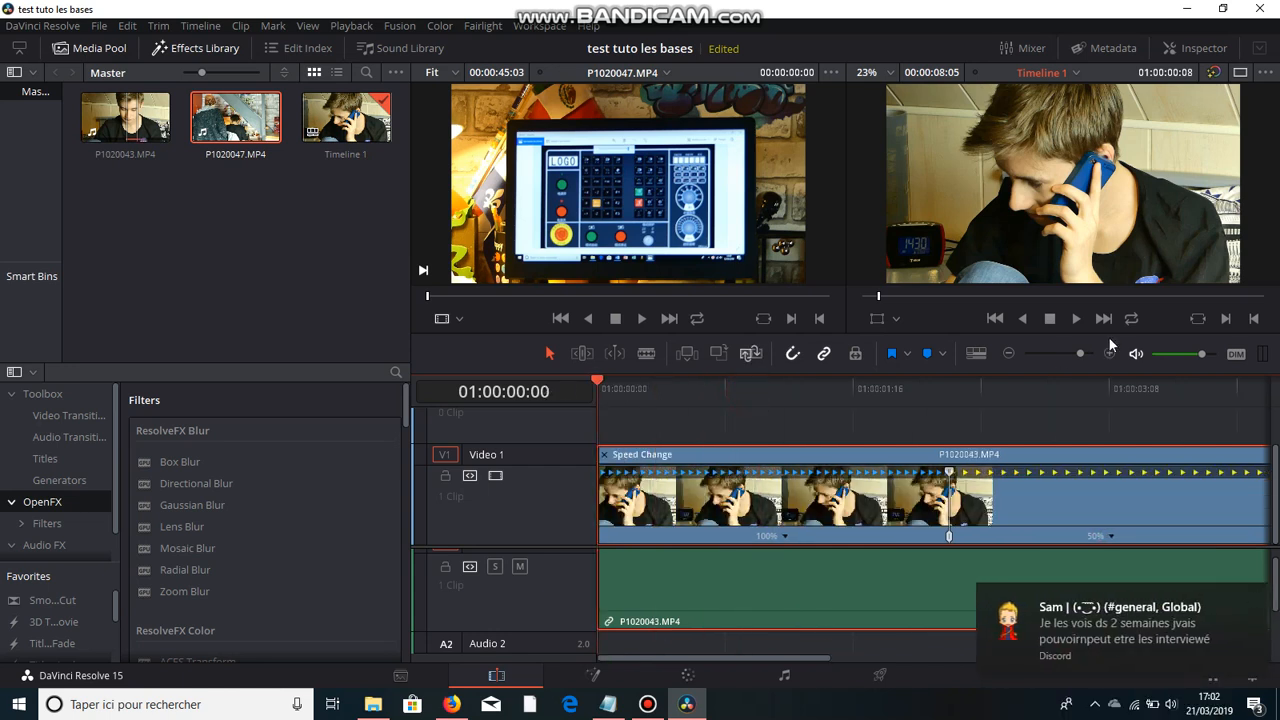
click(1074, 320)
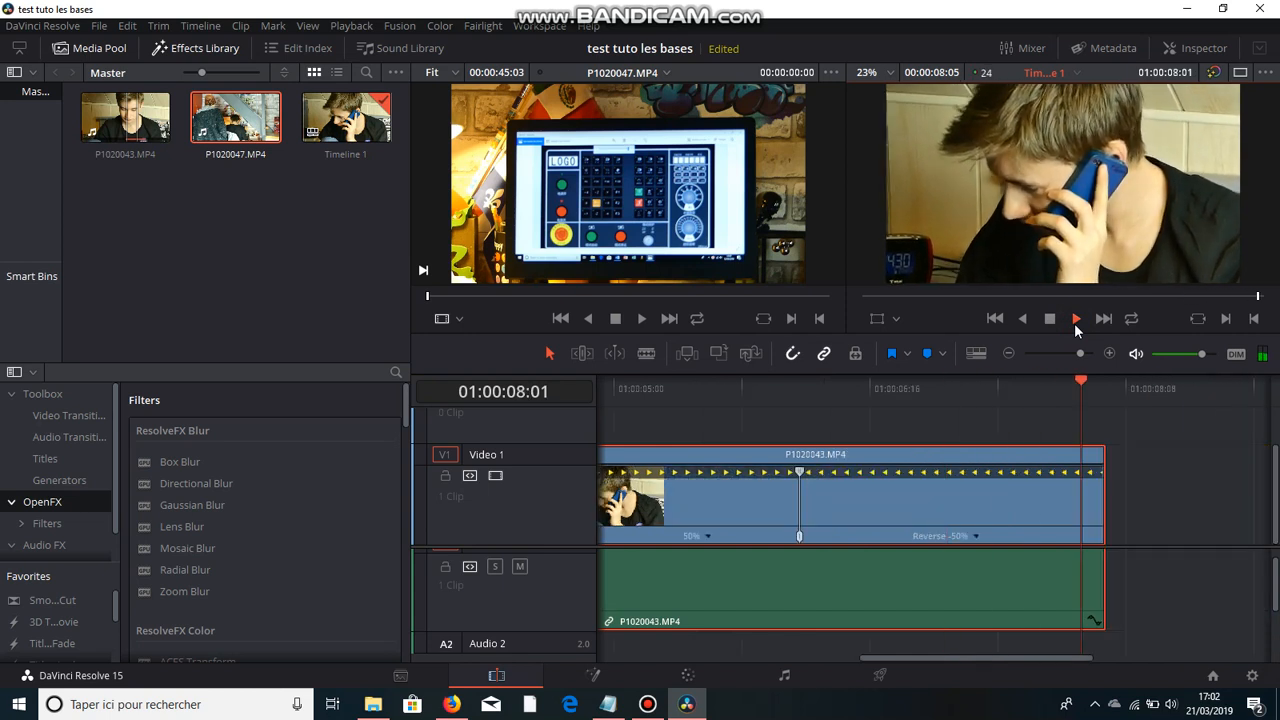
mouse_move(800, 472)
mouse_down()
mouse_move(810, 475)
mouse_move(799, 474)
mouse_up()
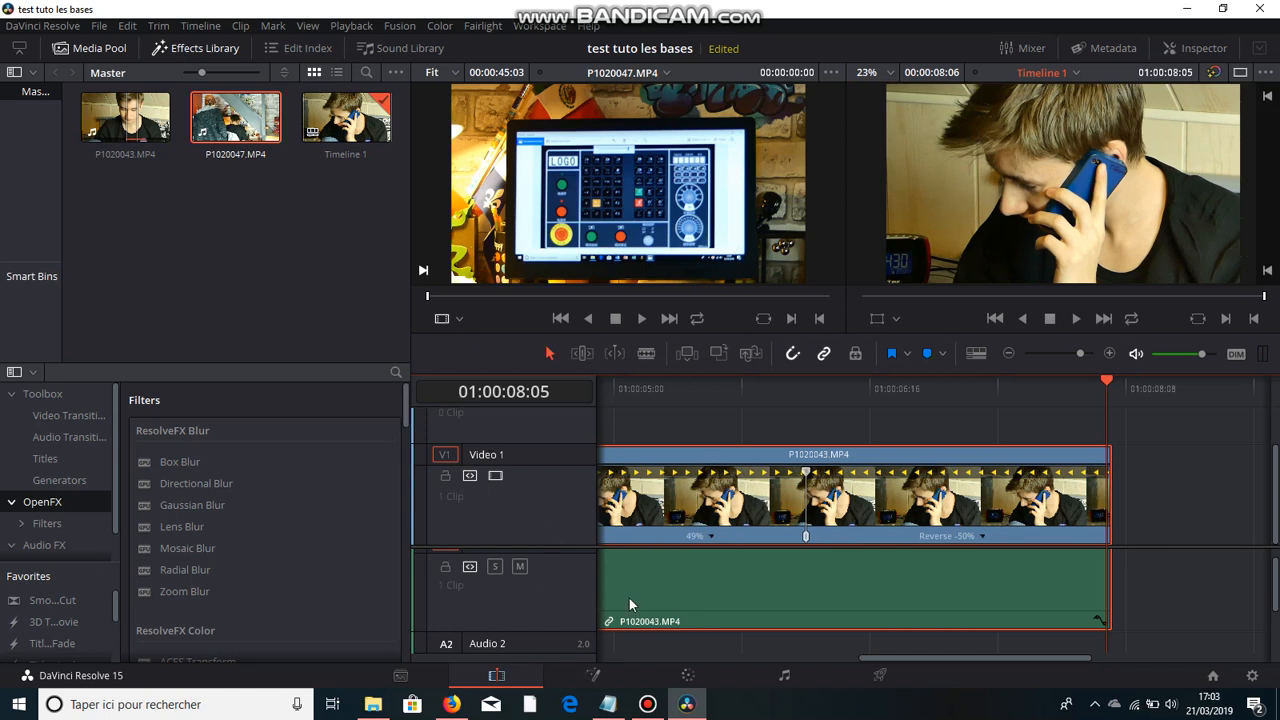
drag(874, 660, 589, 660)
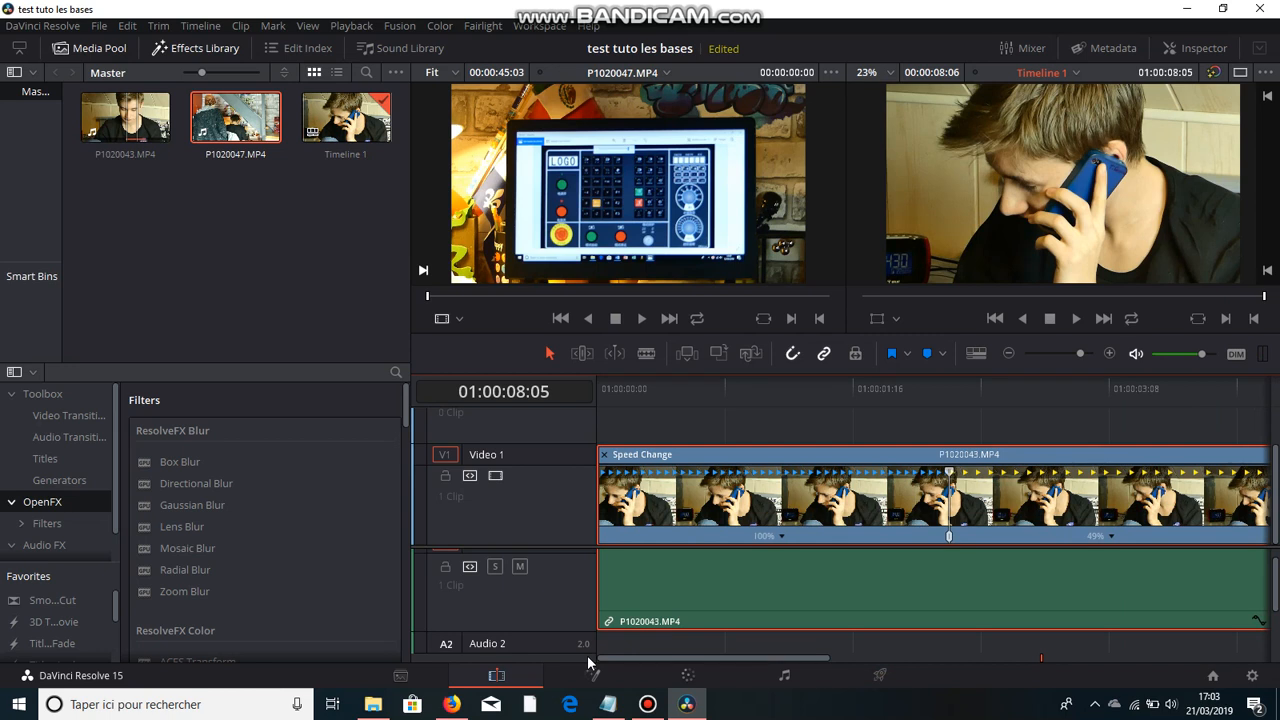
- Delete the P1020043.MP4 clip from the timeline, undo the deletion and select the clip again
mouse_move(668, 8)
key(Delete)
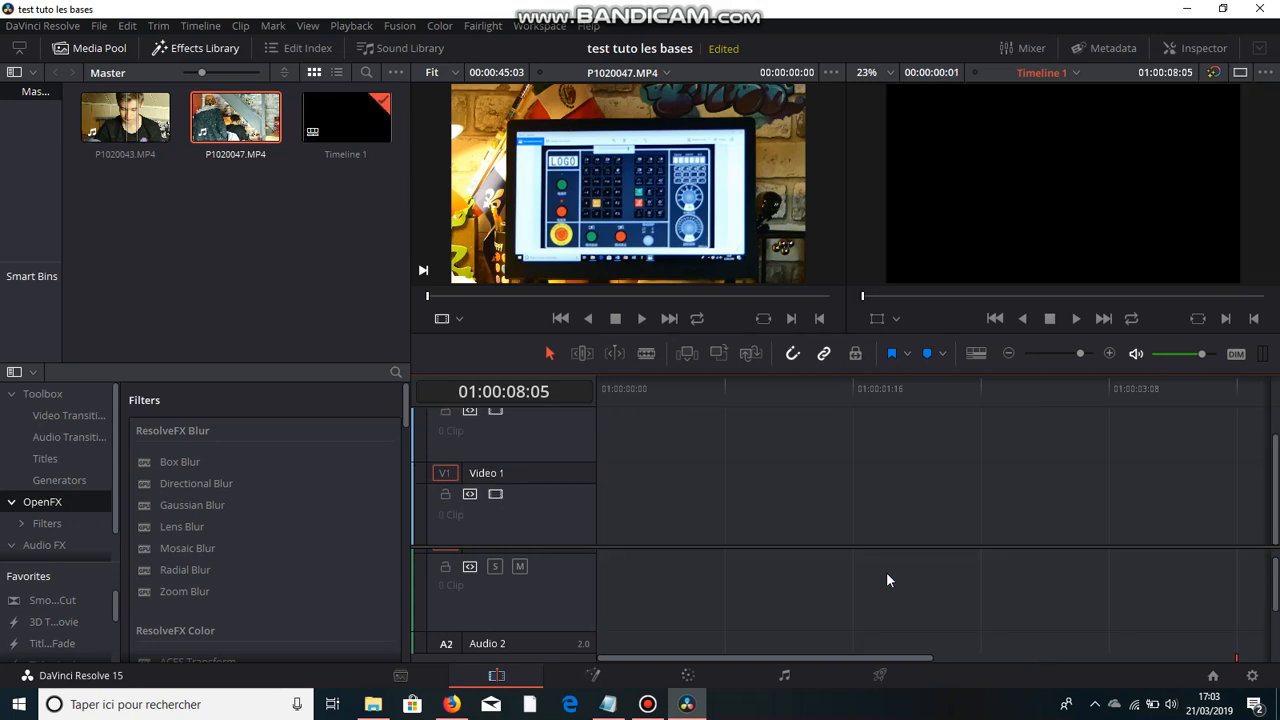
key(ctrl+z)
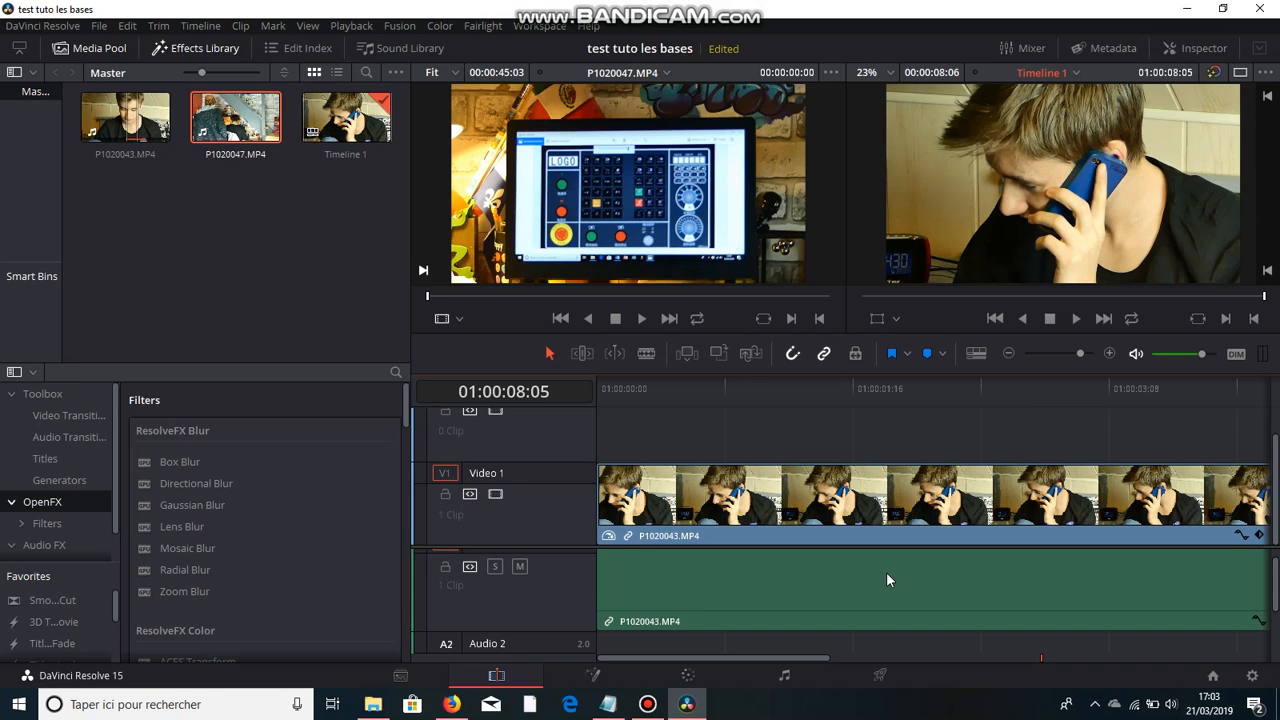
click(886, 572)
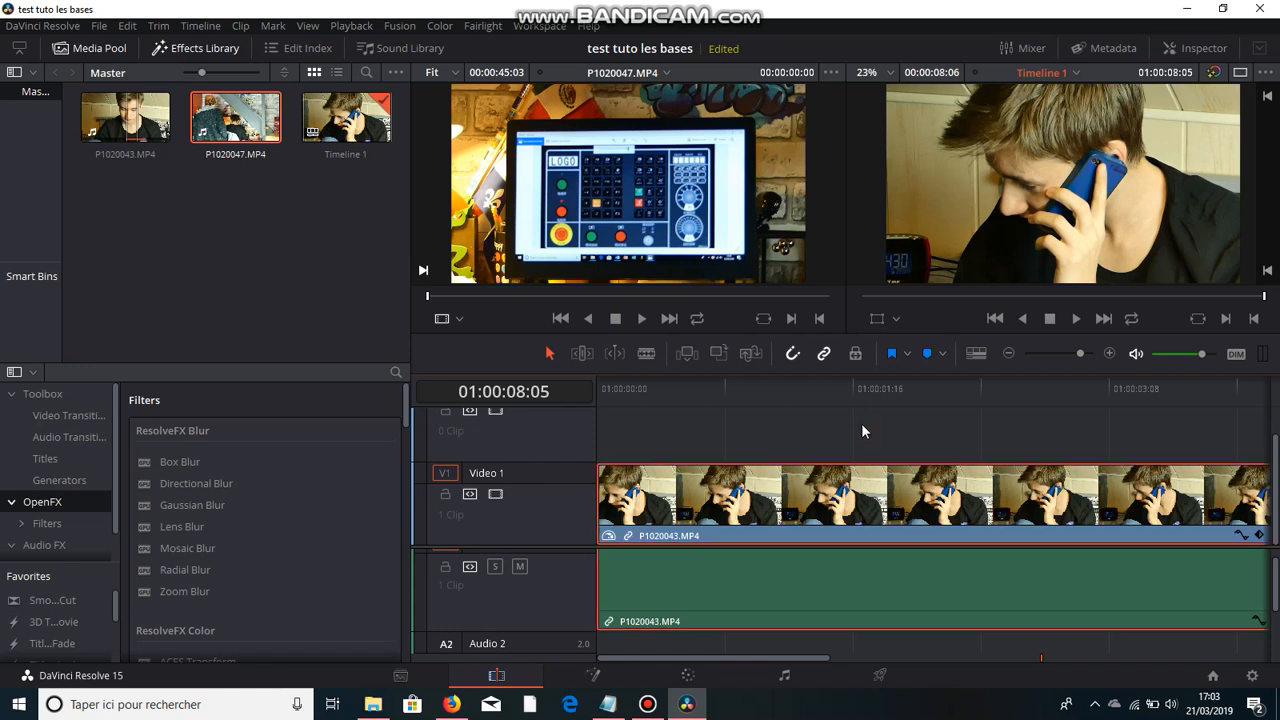
- Start a project export, cancel it and save the project
key(ctrl+e)
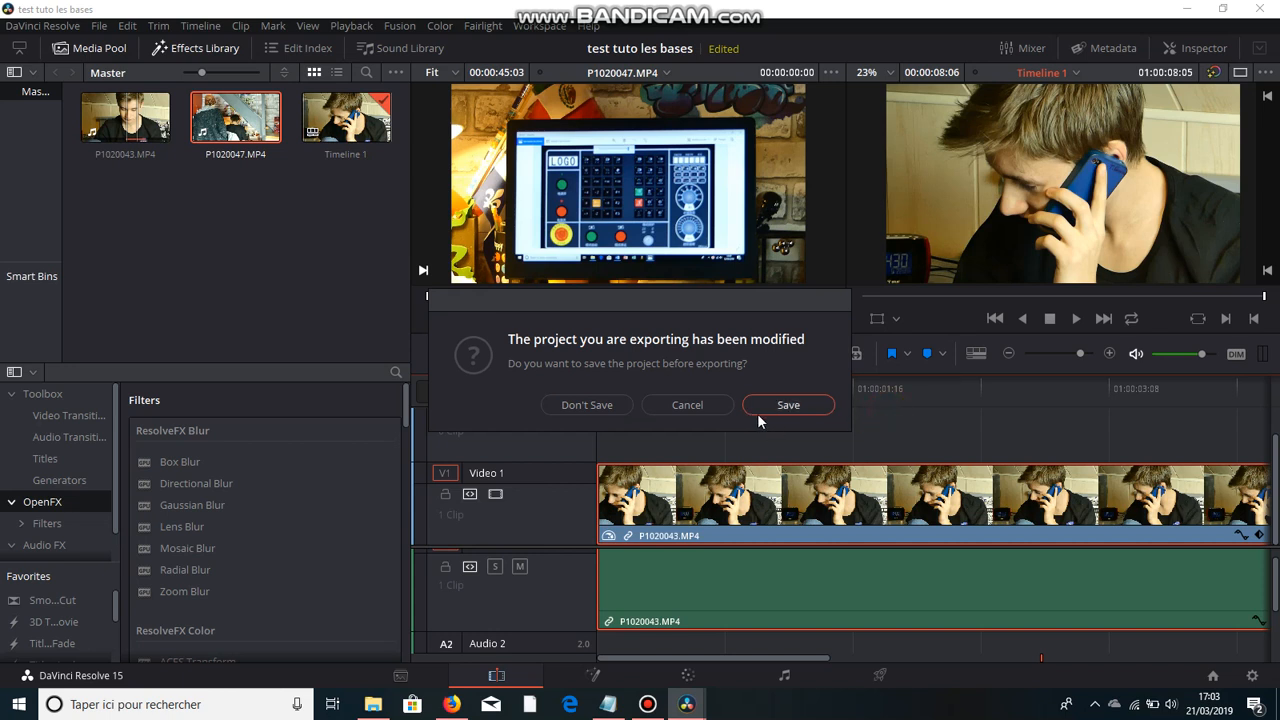
click(706, 405)
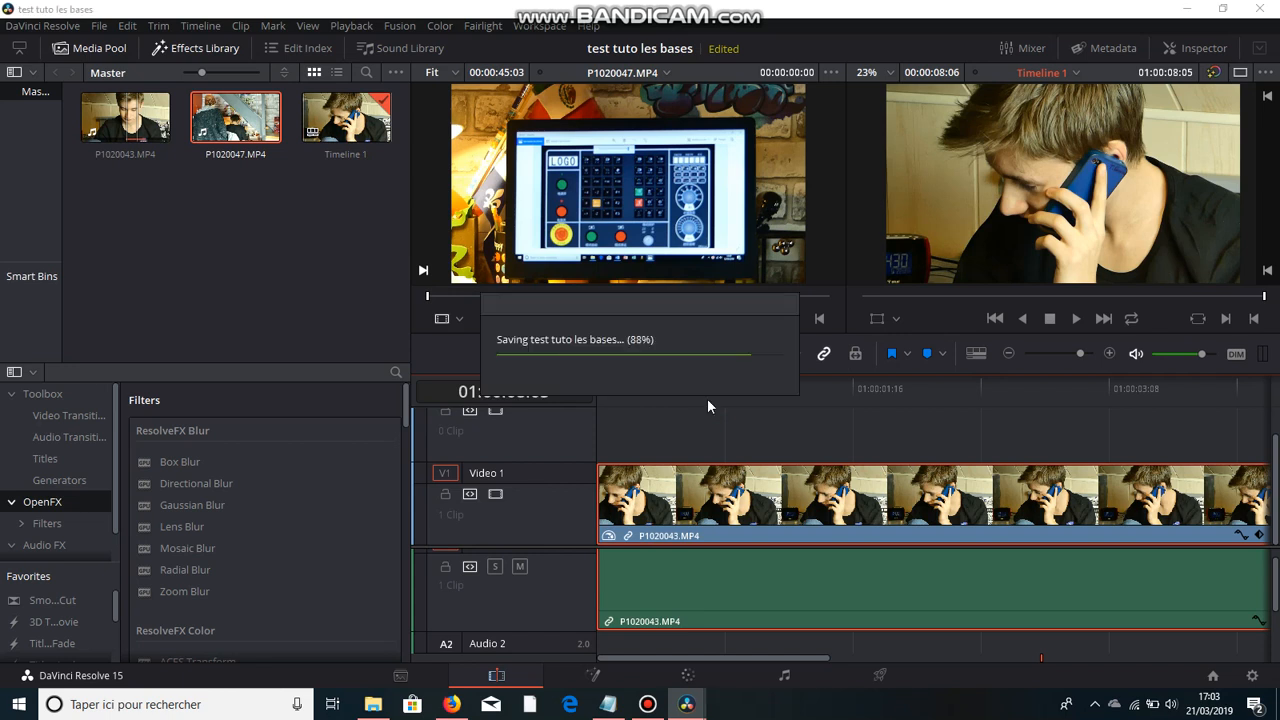
- Move the playhead back over the timeline clip to 01:00:01:00
key(w)
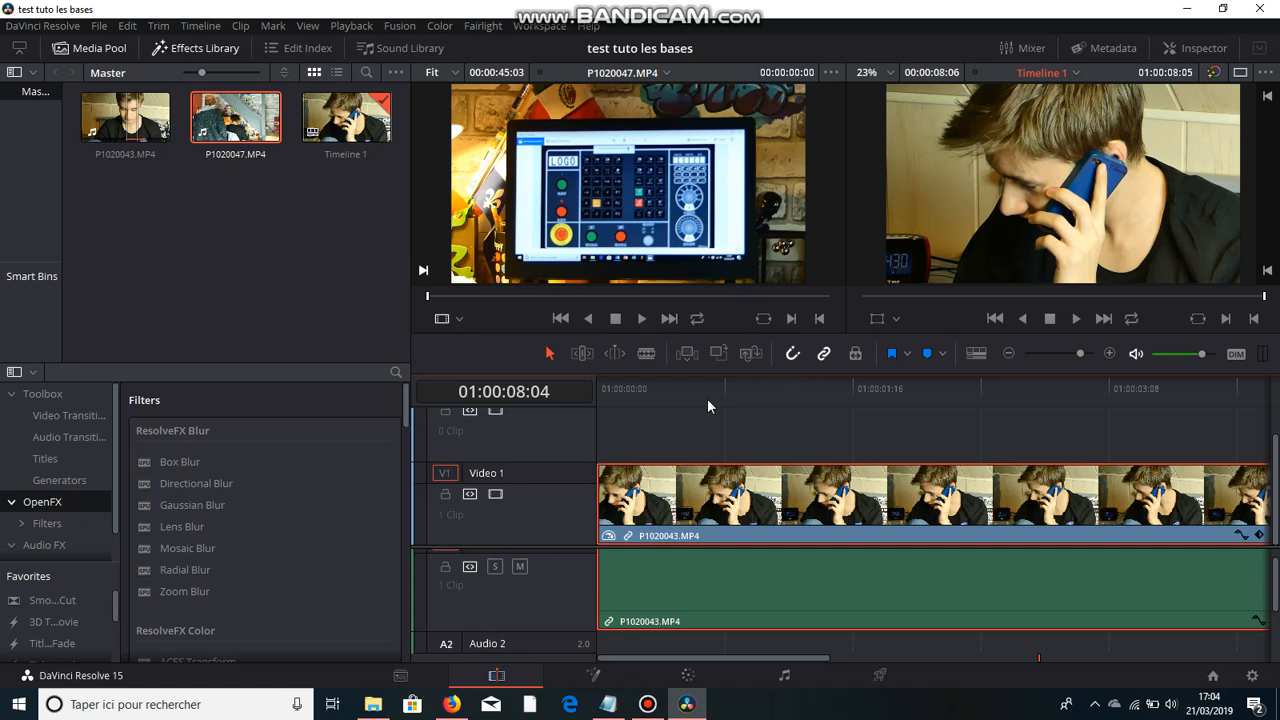
drag(707, 399, 769, 515)
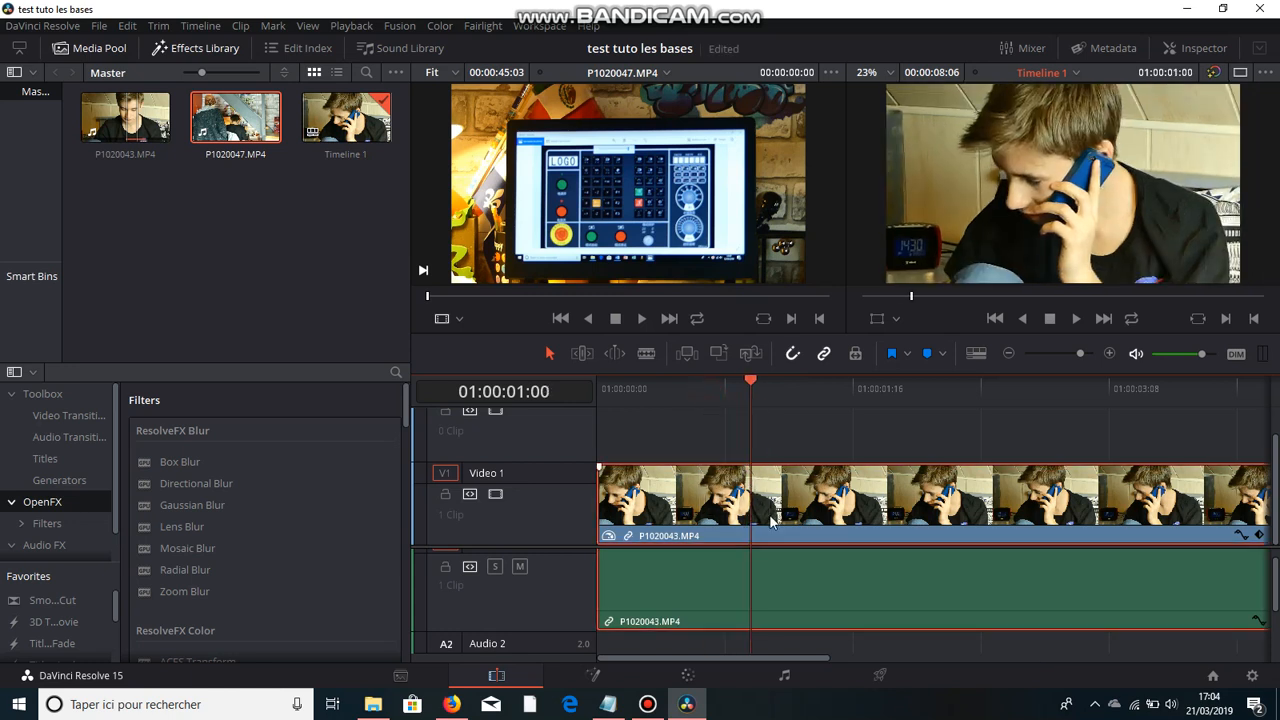